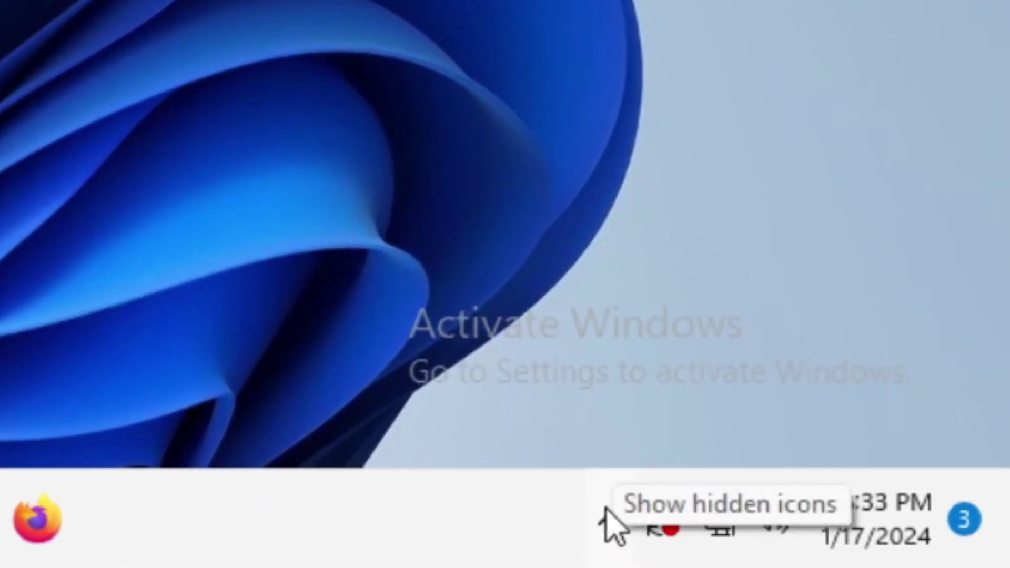
- Launch Firefox and set it as the default browser
{"action": "left_click", "coordinate": [607, 518]}
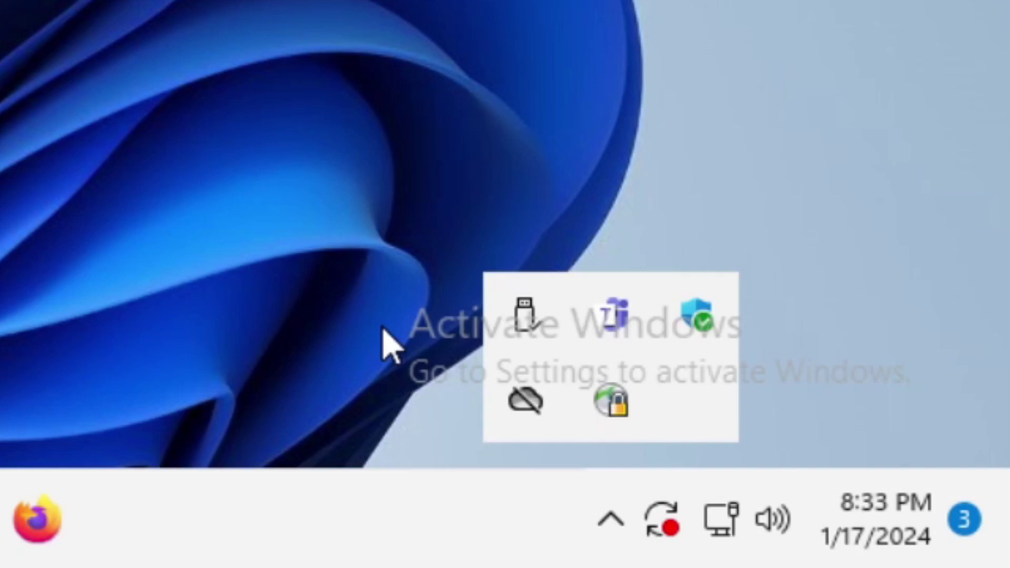
{"action": "mouse_move", "coordinate": [610, 405]}
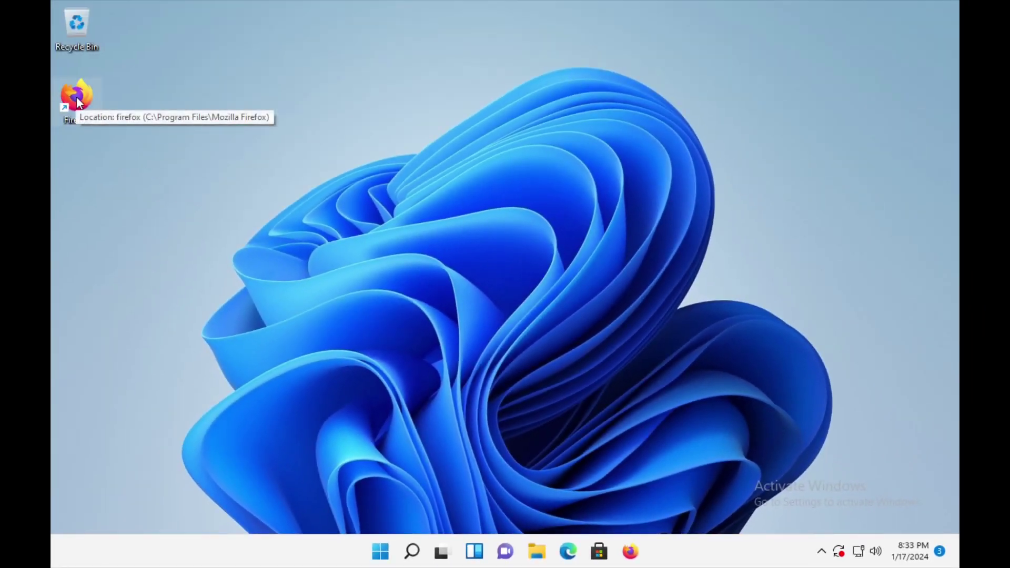
{"action": "left_click", "coordinate": [77, 102]}
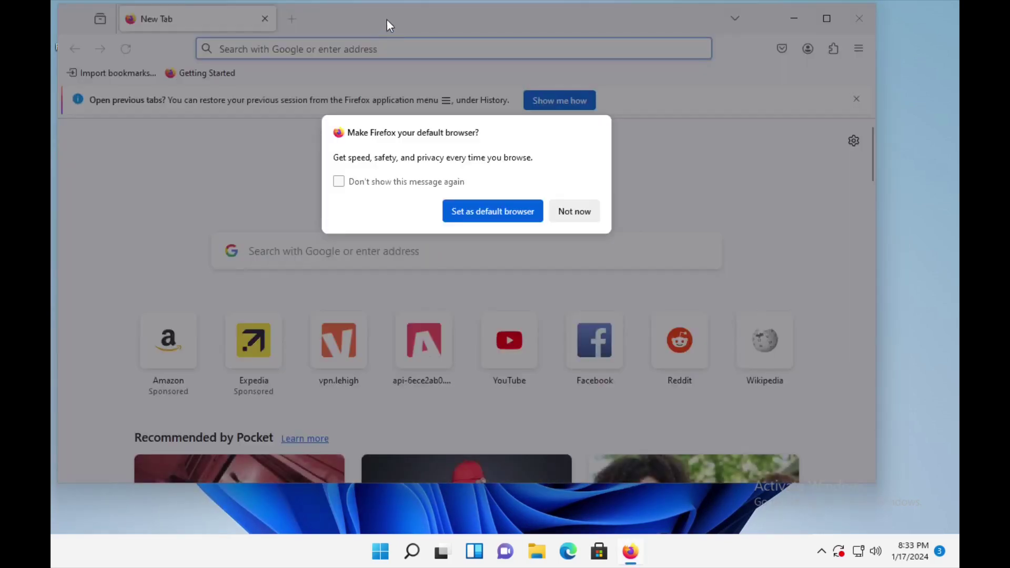
{"action": "left_click", "coordinate": [500, 218]}
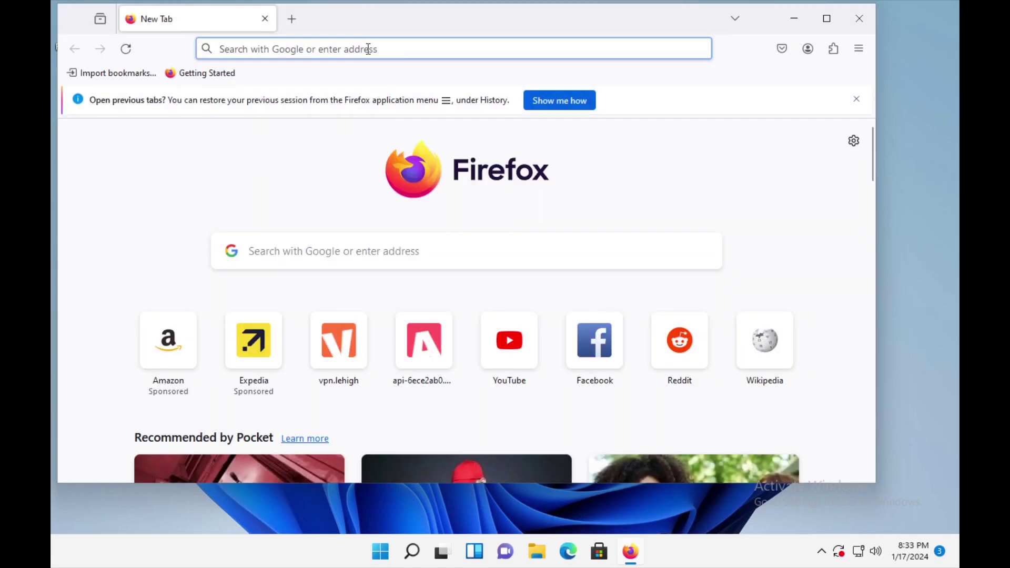
{"action": "left_click_drag", "start_coordinate": [382, 17], "coordinate": [393, 41]}
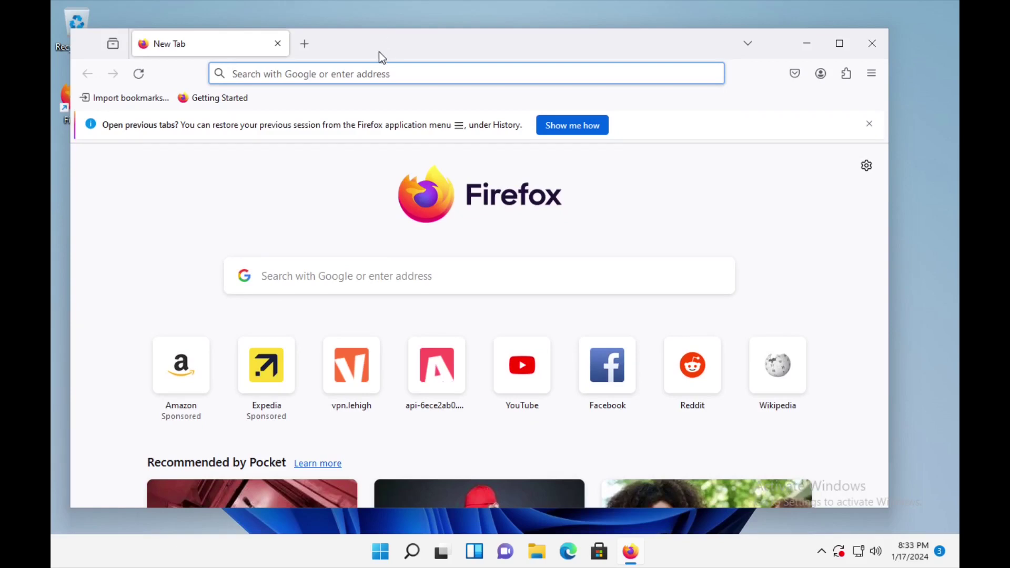
- Run a Google search for 'x2go download'
{"action": "left_click", "coordinate": [394, 73]}
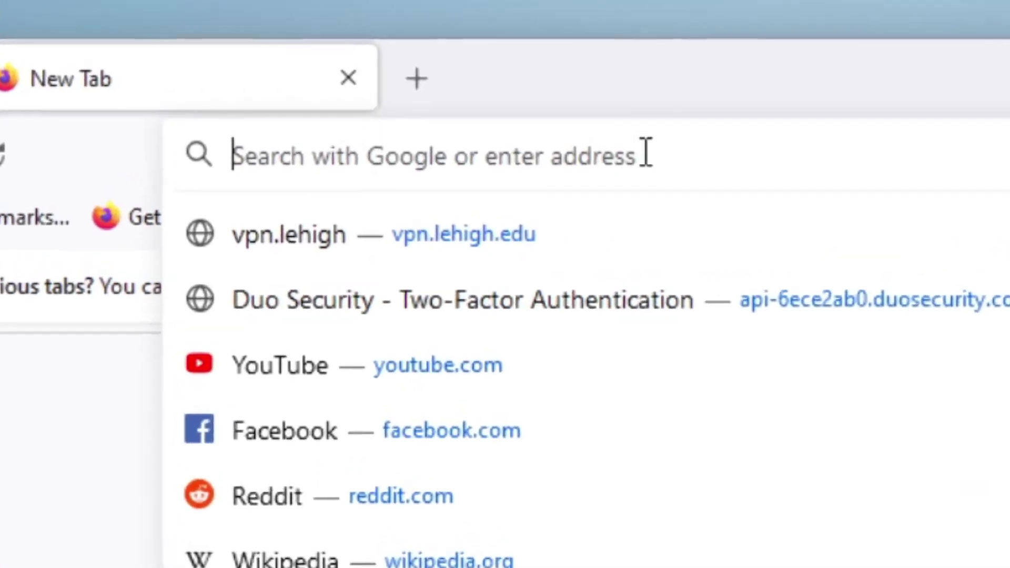
{"action": "type", "text": "x"}
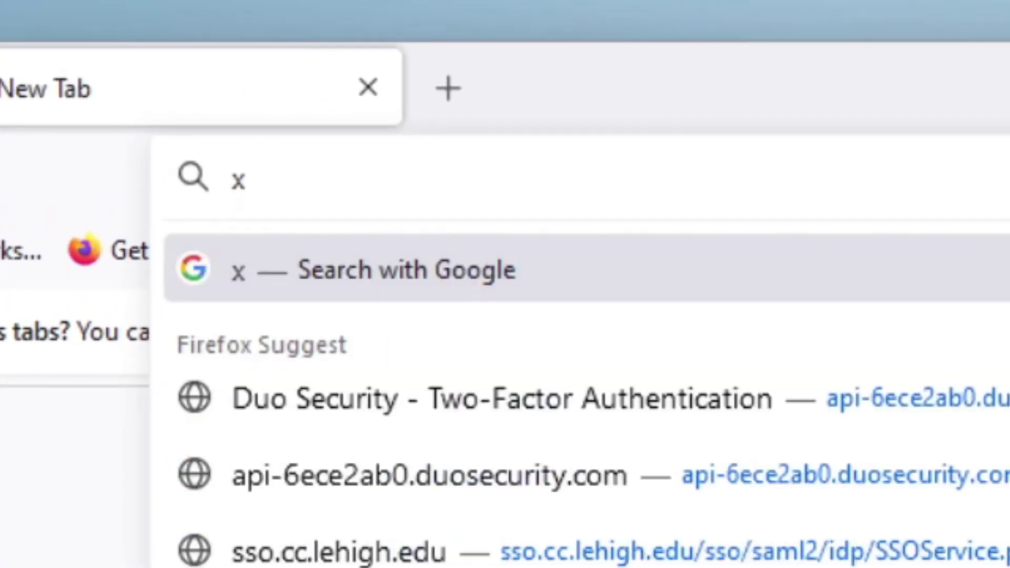
{"action": "type", "text": "2go download"}
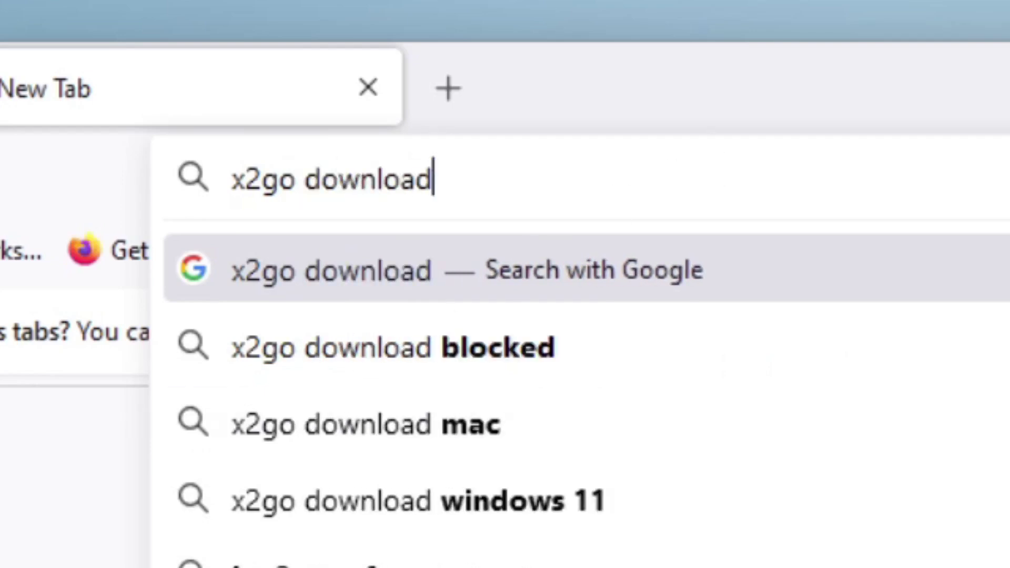
{"action": "left_click", "coordinate": [304, 244]}
{"action": "left_click", "coordinate": [460, 175]}
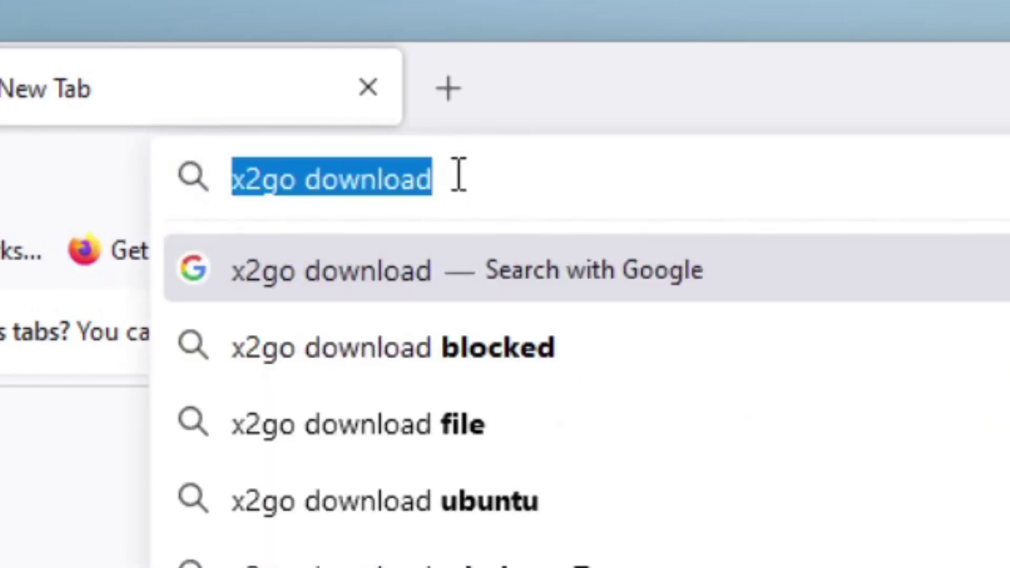
{"action": "key", "text": "Return"}
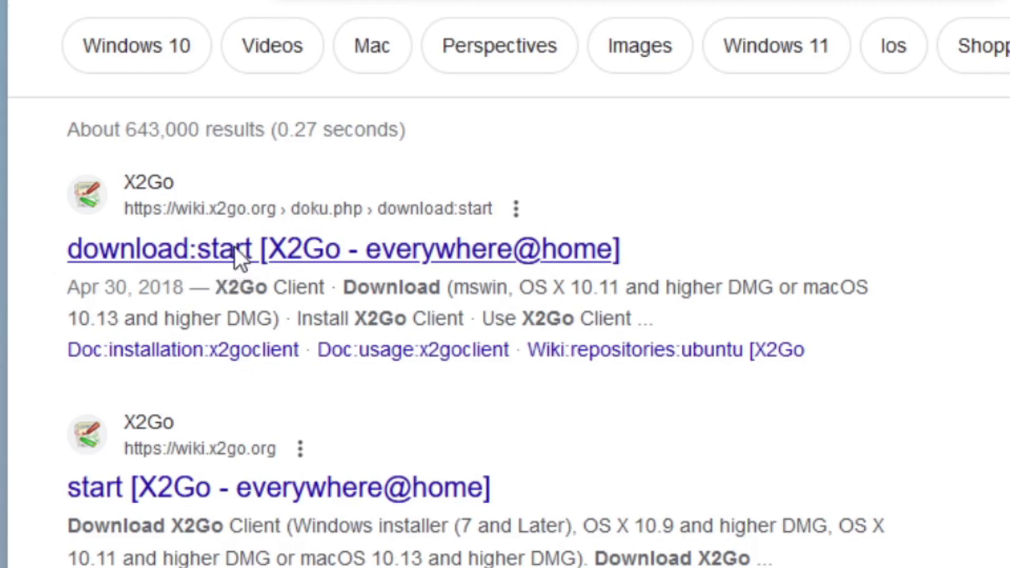
{"action": "left_click", "coordinate": [237, 253]}
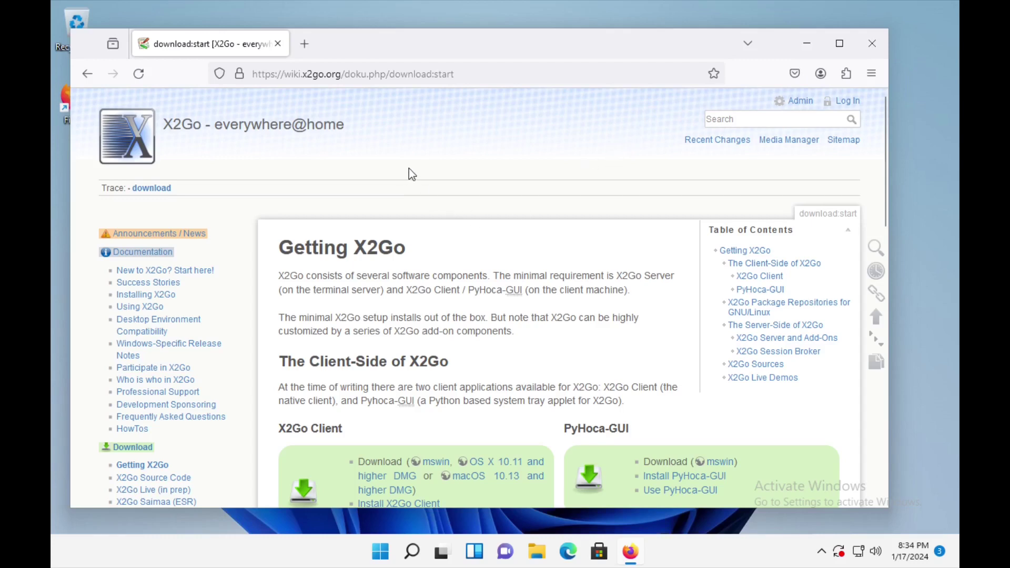
- Scroll down the Getting X2Go wiki page toward the X2Go Client download links
{"action": "scroll", "coordinate": [439, 169], "scroll_direction": "down", "scroll_amount": 2}
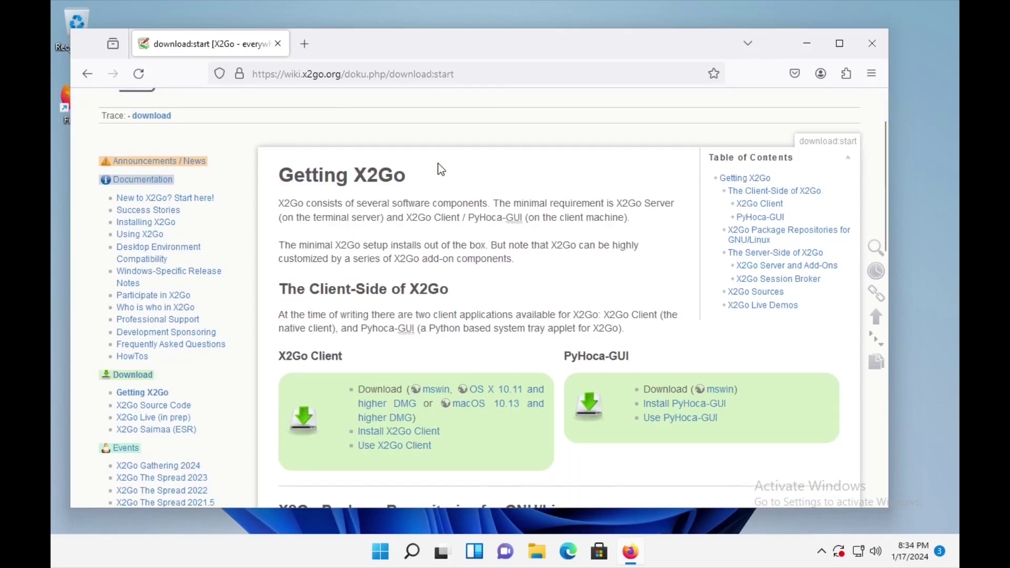
{"action": "scroll", "coordinate": [438, 169], "scroll_direction": "down", "scroll_amount": 2}
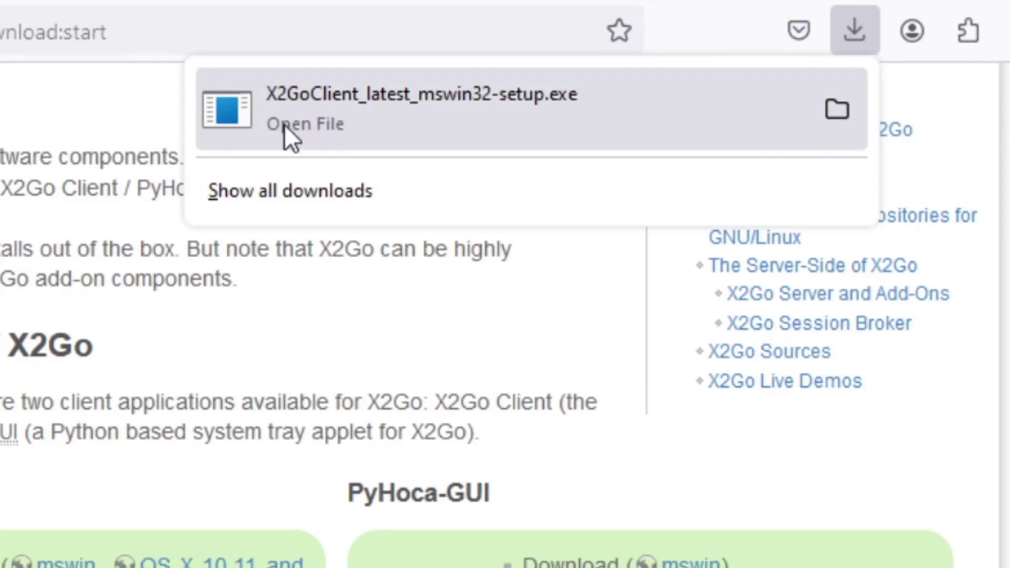
- Run the downloaded X2Go Client installer, approve the UAC prompt, and keep English as the language
{"action": "left_click", "coordinate": [286, 123]}
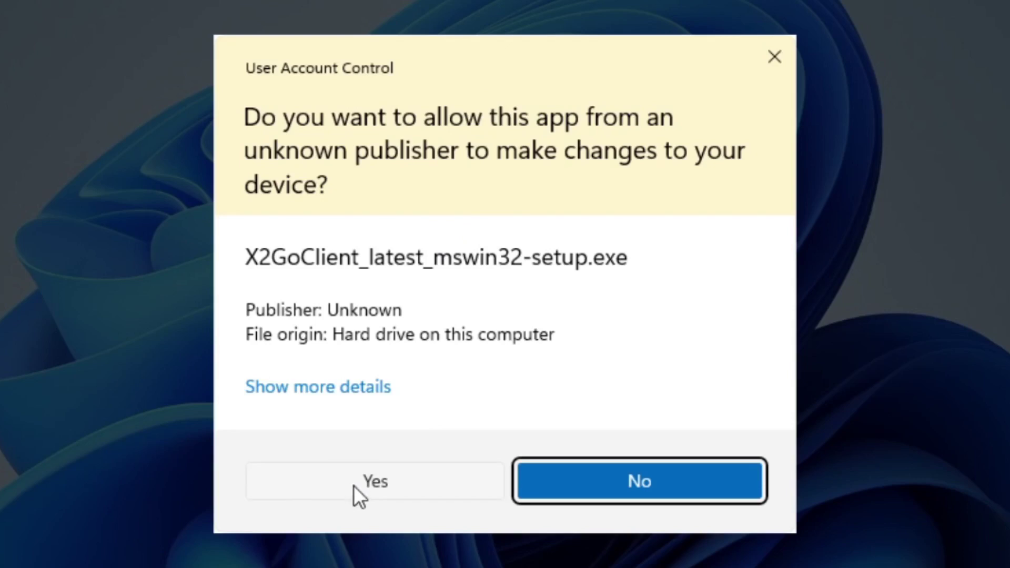
{"action": "left_click", "coordinate": [355, 484]}
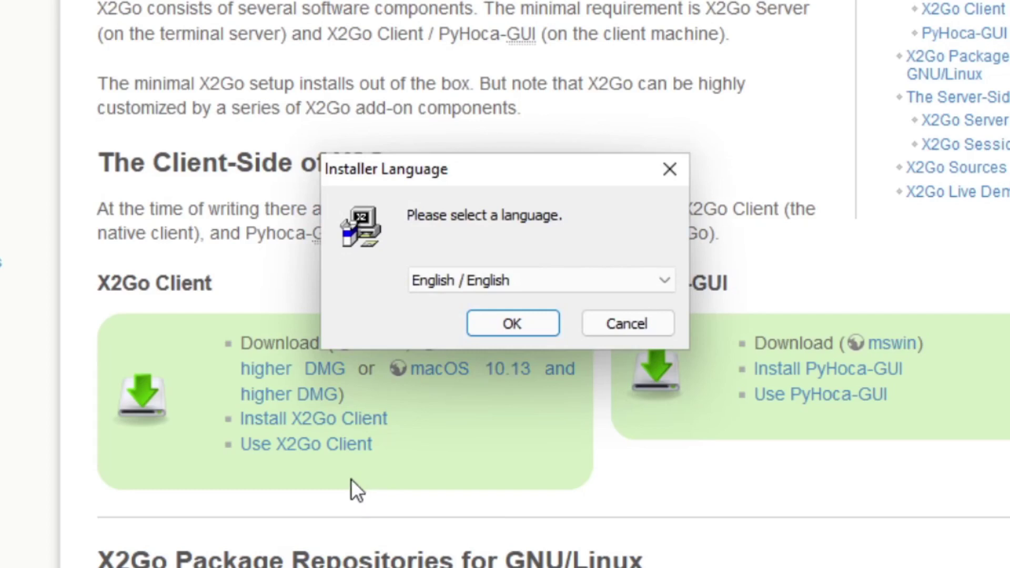
{"action": "left_click", "coordinate": [513, 323]}
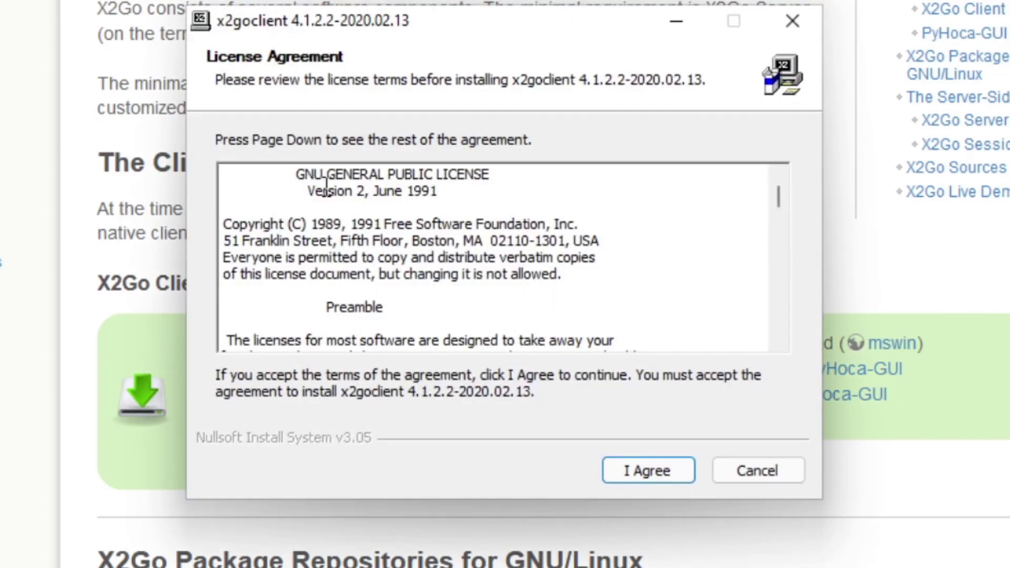
- Accept the GPL license, keep the default components and install folder, install, and click Finish
{"action": "left_click", "coordinate": [652, 476]}
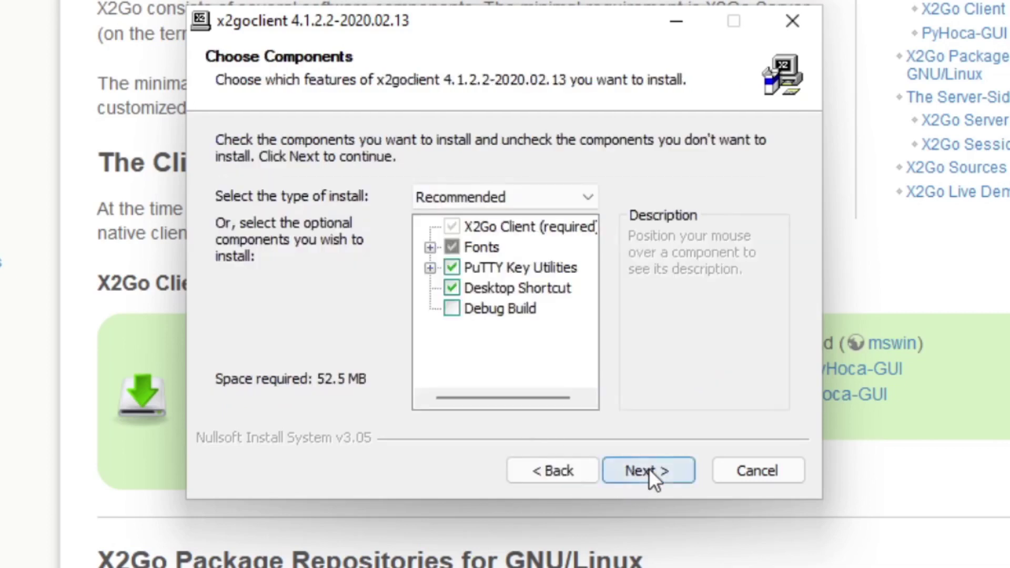
{"action": "mouse_move", "coordinate": [528, 220]}
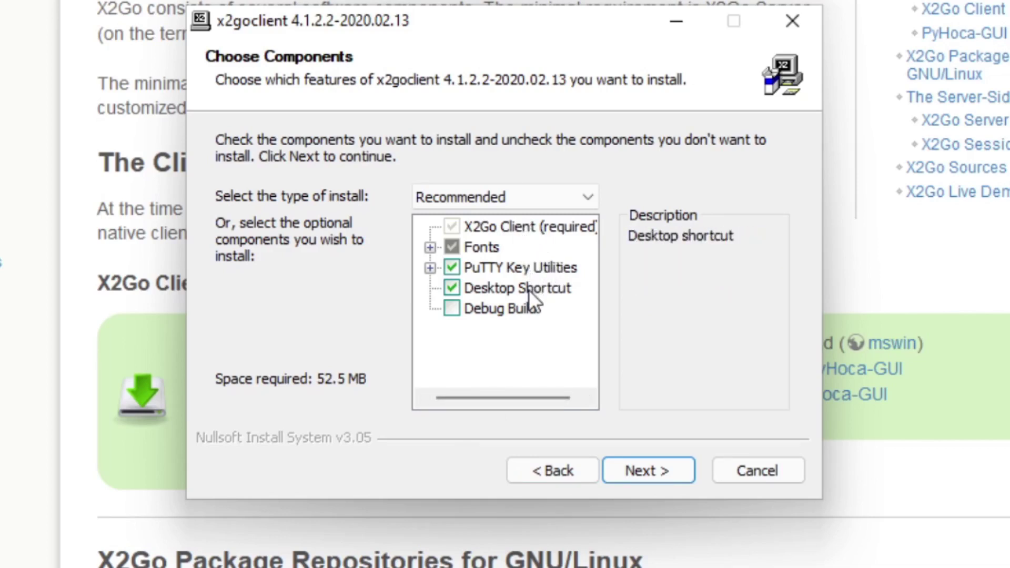
{"action": "left_click", "coordinate": [649, 470]}
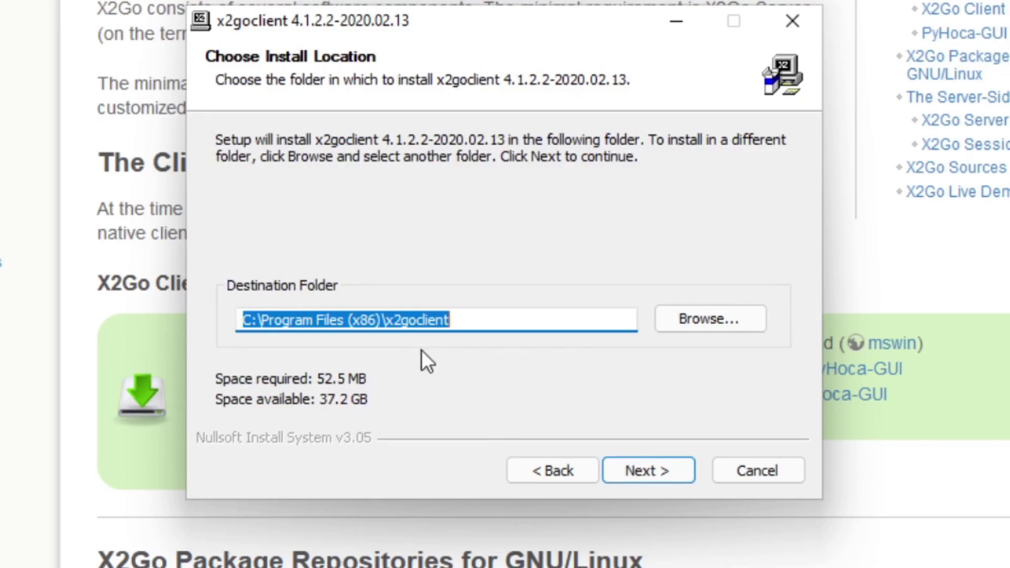
{"action": "left_click", "coordinate": [642, 471]}
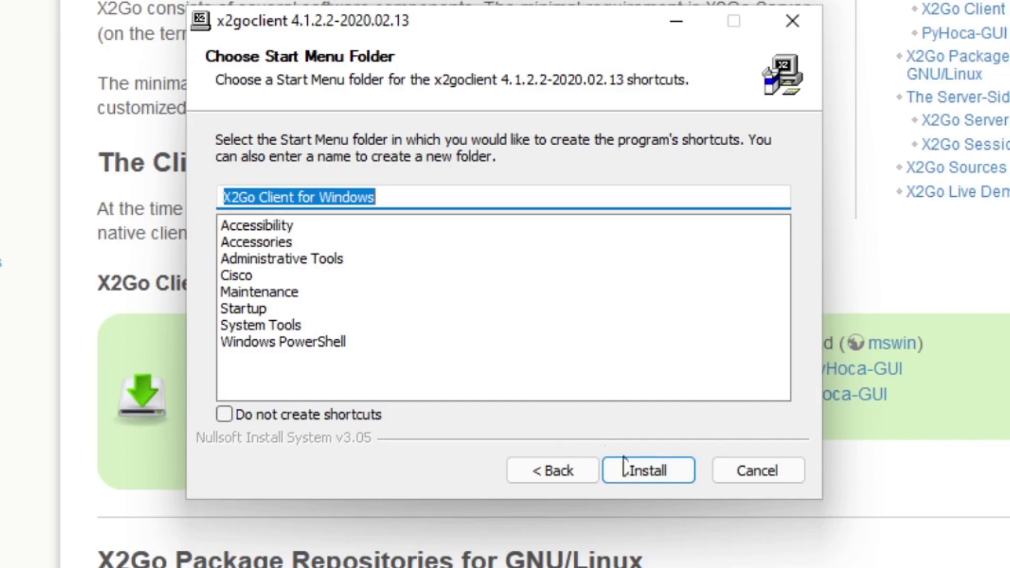
{"action": "left_click", "coordinate": [650, 471]}
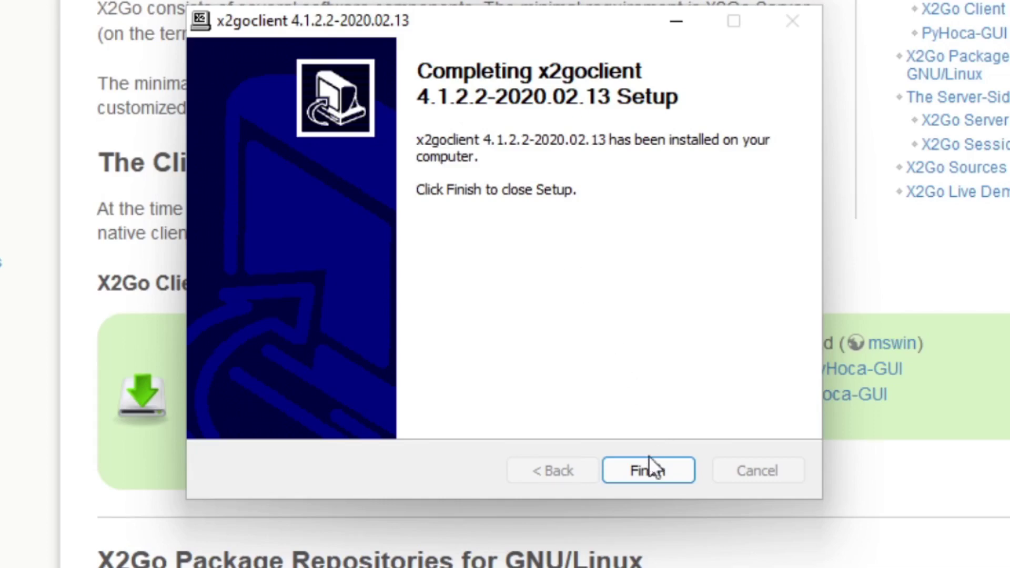
{"action": "left_click", "coordinate": [651, 470]}
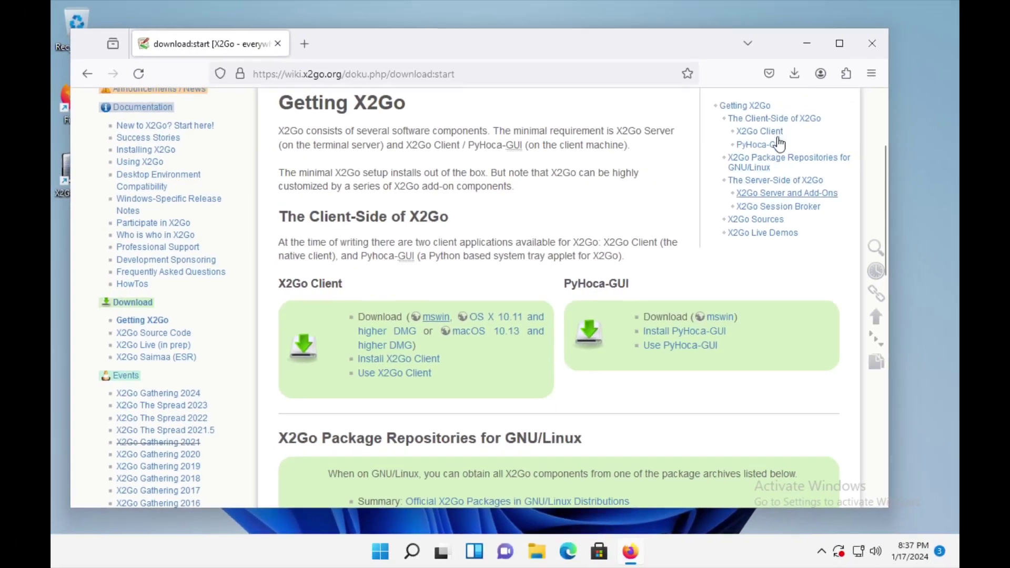
- Close the Firefox window to reveal the desktop with the X2Go Client shortcut
{"action": "left_click", "coordinate": [872, 43]}
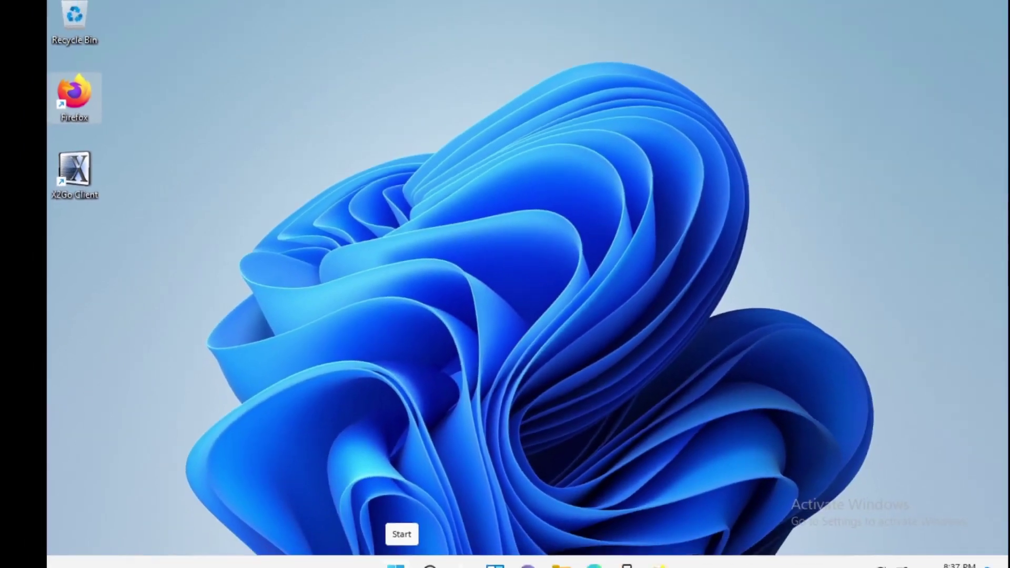
{"action": "left_click", "coordinate": [395, 566]}
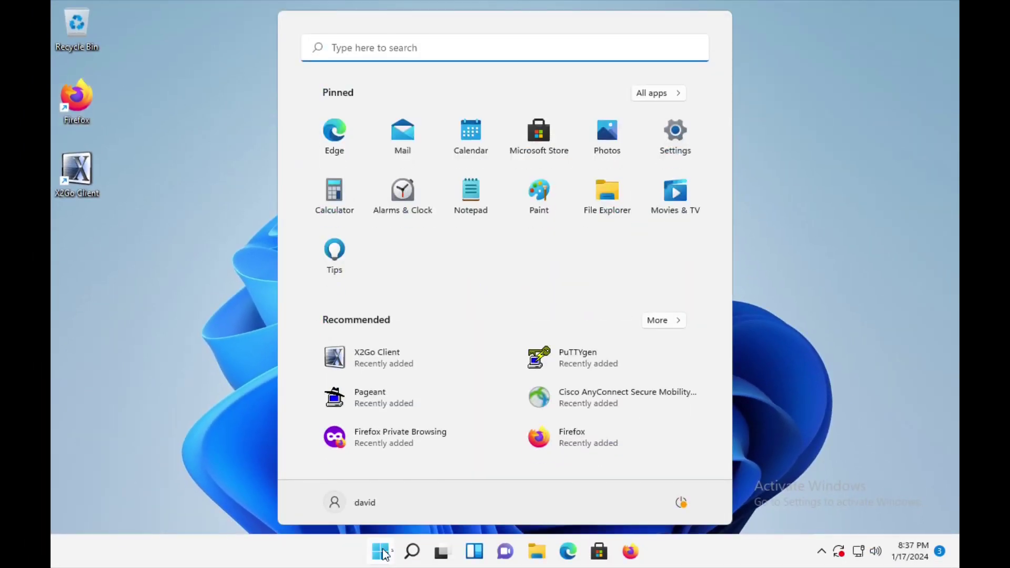
{"action": "left_click", "coordinate": [656, 94]}
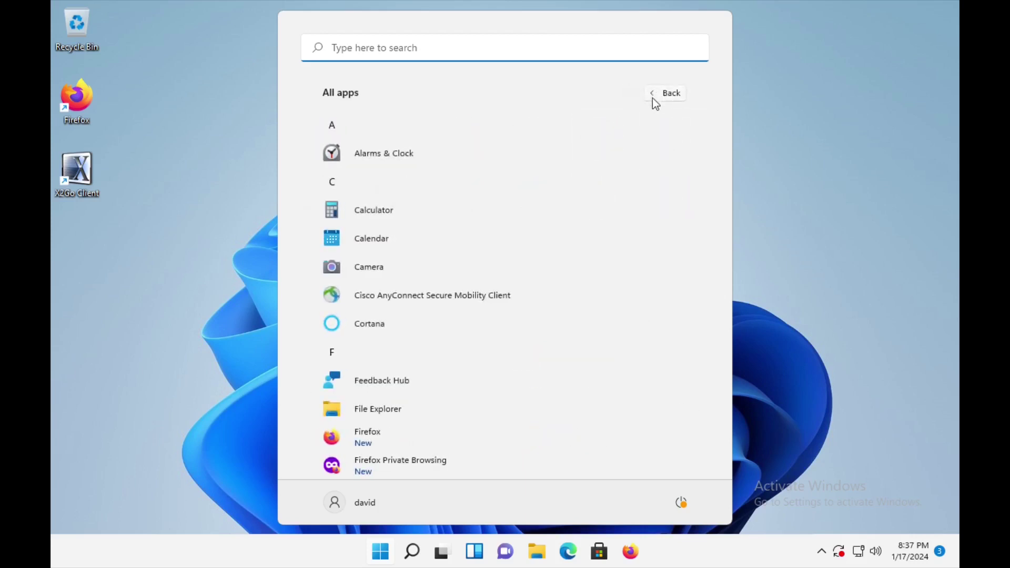
{"action": "scroll", "coordinate": [455, 362], "scroll_direction": "down", "scroll_amount": 3}
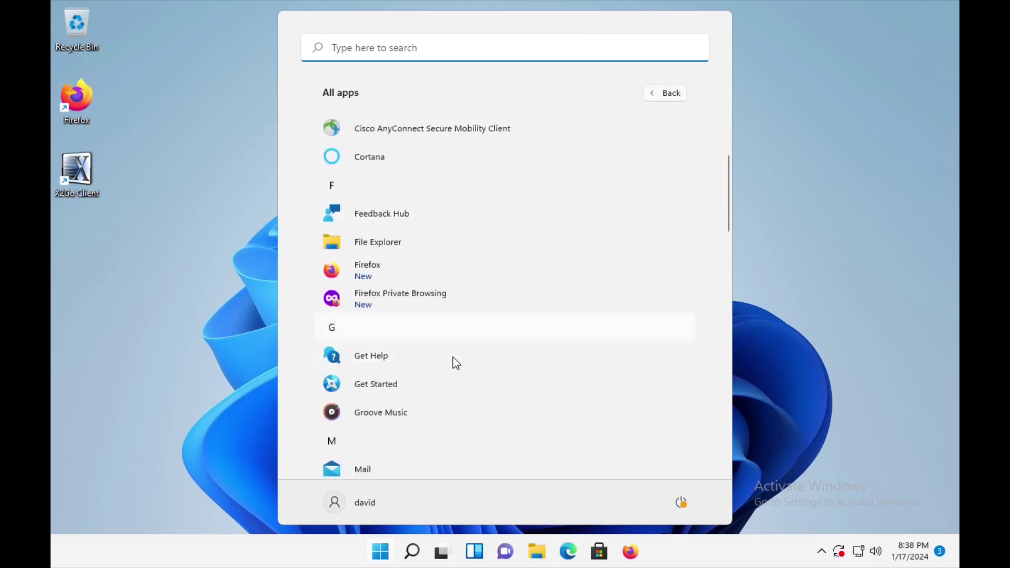
{"action": "scroll", "coordinate": [453, 357], "scroll_direction": "down", "scroll_amount": 10}
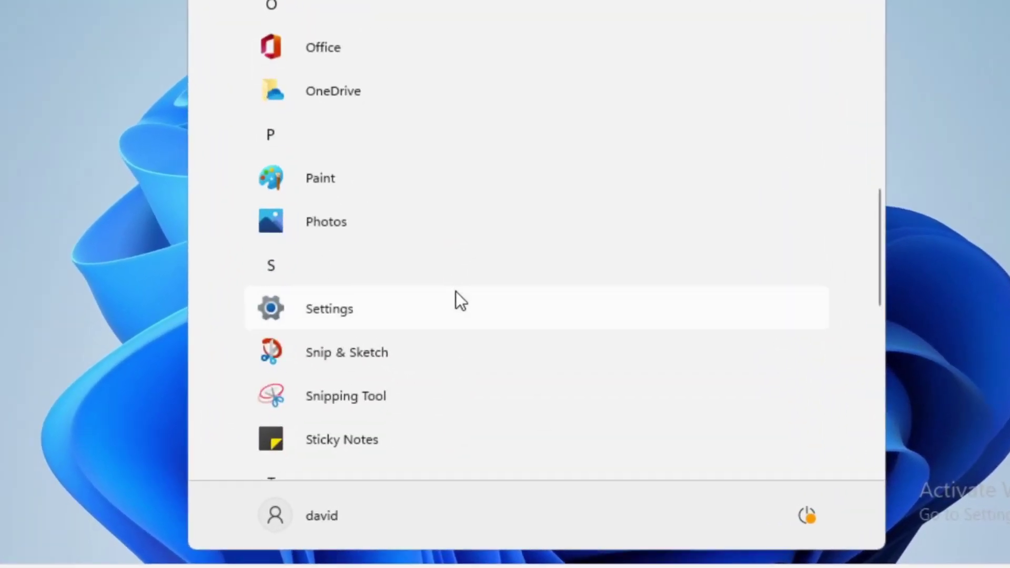
{"action": "scroll", "coordinate": [455, 291], "scroll_direction": "down", "scroll_amount": 10}
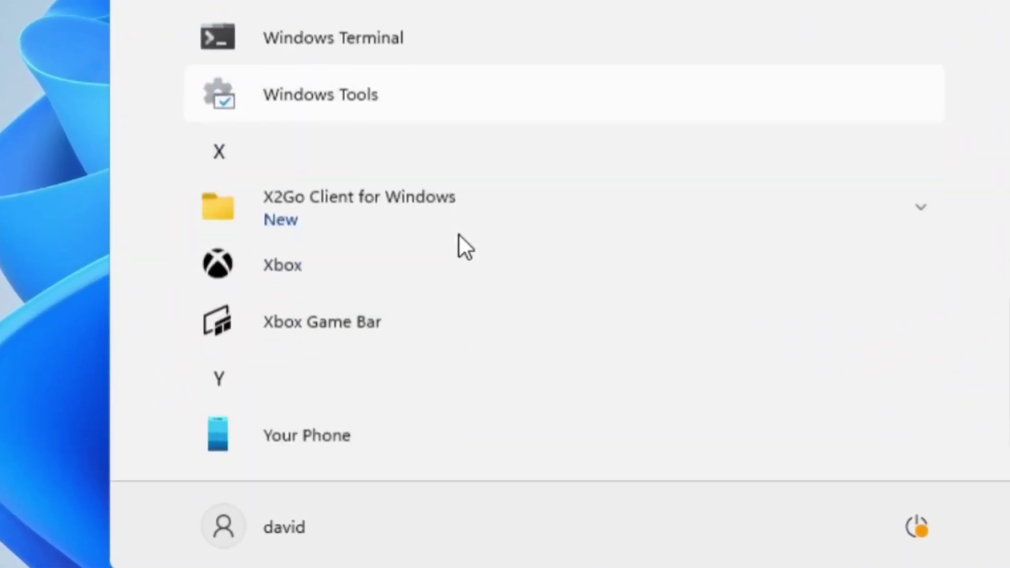
{"action": "scroll", "coordinate": [459, 236], "scroll_direction": "down", "scroll_amount": 2}
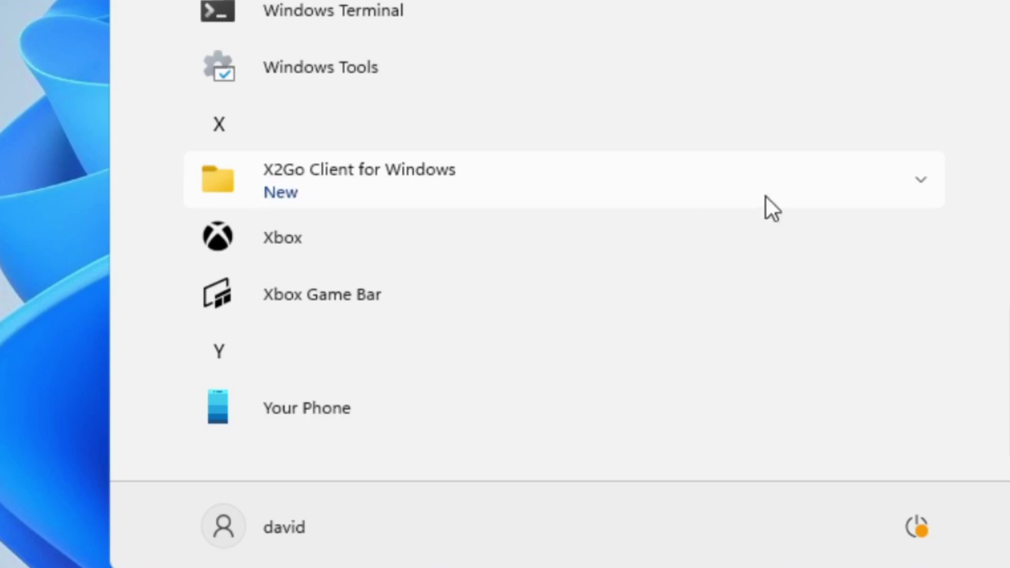
{"action": "left_click", "coordinate": [357, 185]}
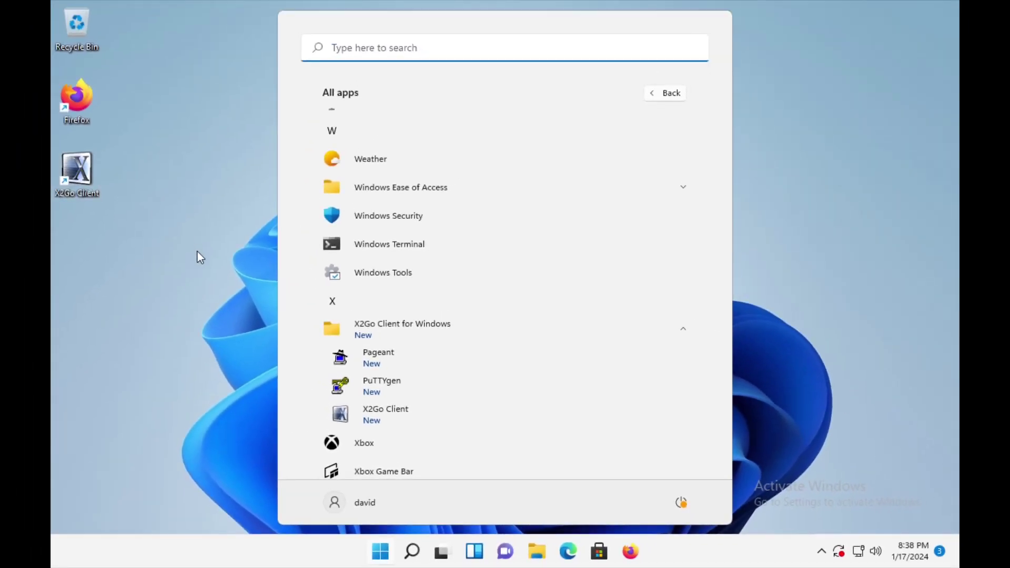
{"action": "left_click", "coordinate": [197, 251]}
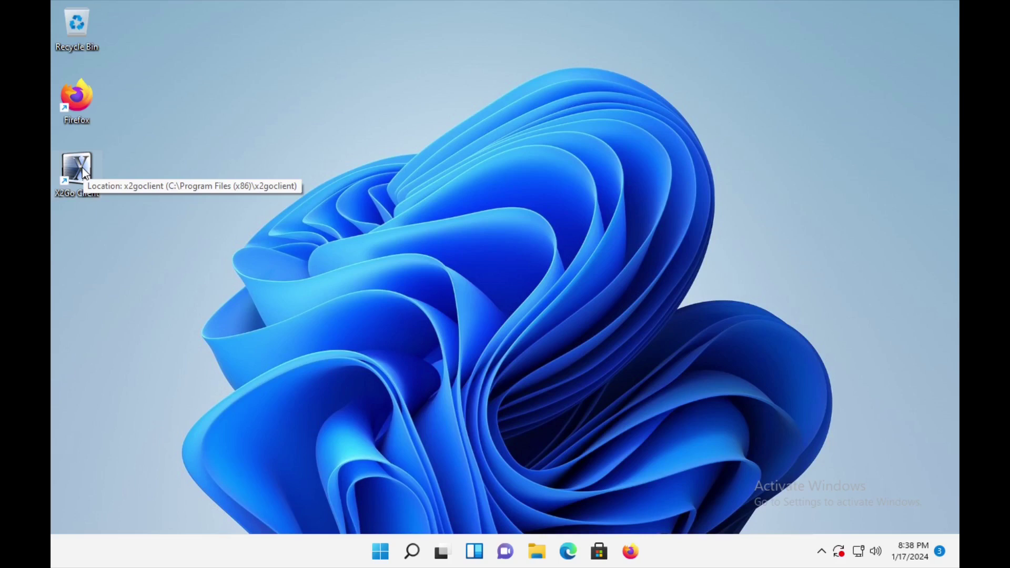
- Start X2Go Client from its desktop icon and cancel the sshd and pulseaudio firewall alerts
{"action": "double_click", "coordinate": [82, 167]}
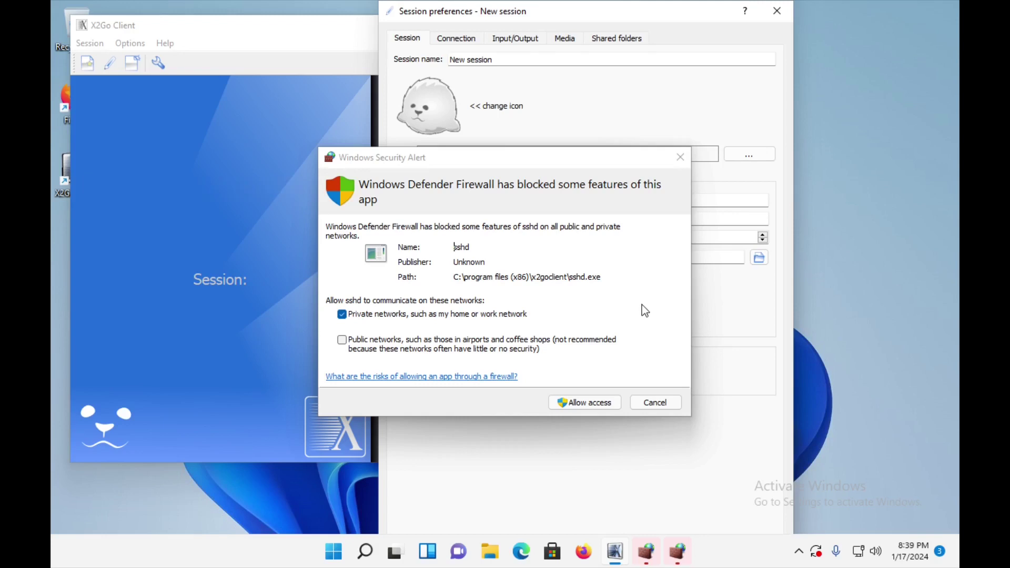
{"action": "left_click", "coordinate": [663, 405]}
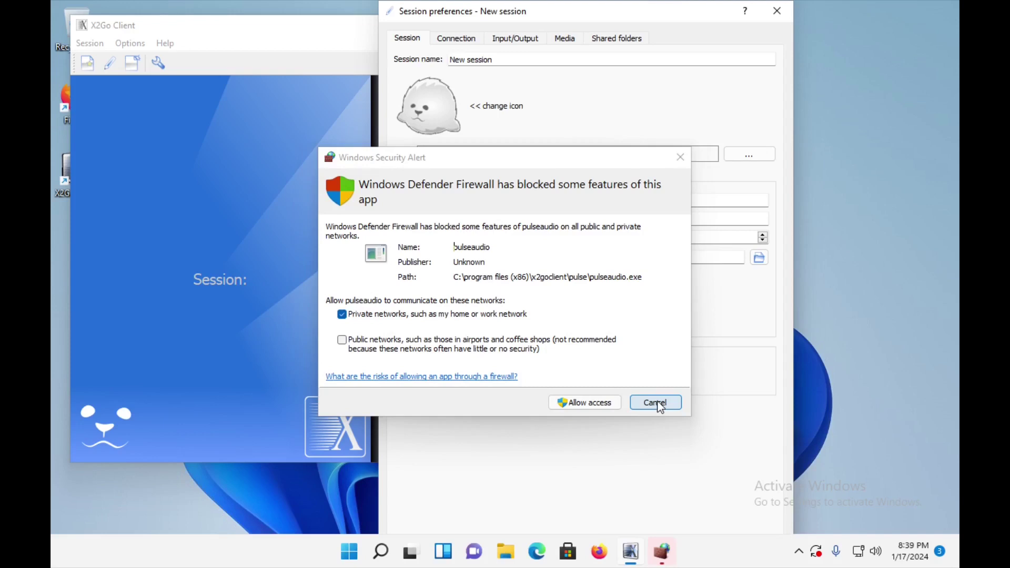
{"action": "left_click", "coordinate": [660, 405]}
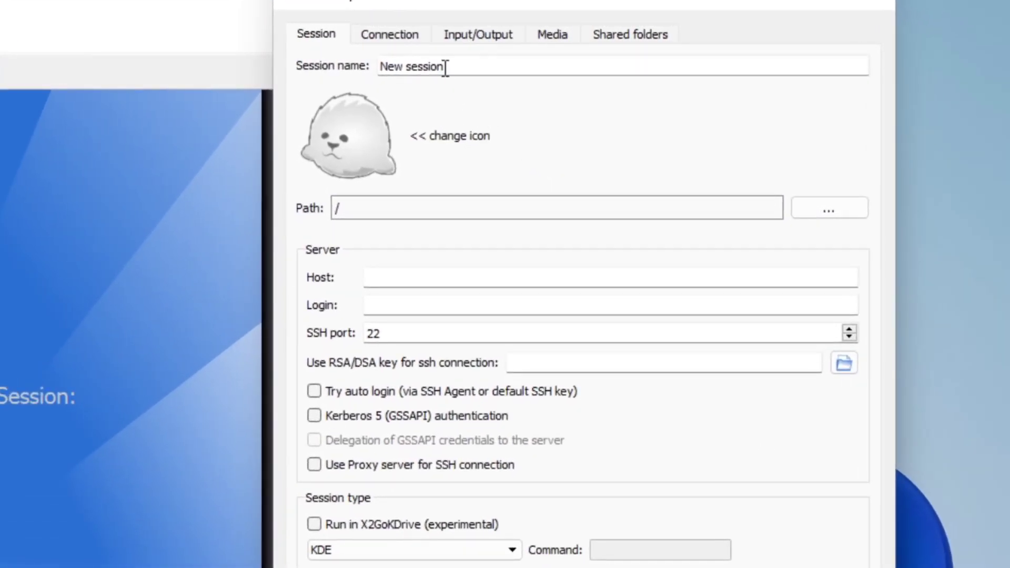
- Name the session 'ece x2go', set host ece-x2go.cc.lehigh.edu, and enter the login username
{"action": "left_click", "coordinate": [476, 68]}
{"action": "key", "text": "BackSpace"}
{"action": "key", "text": "BackSpace"}
{"action": "key", "text": "BackSpace"}
{"action": "key", "text": "BackSpace"}
{"action": "key", "text": "BackSpace"}
{"action": "key", "text": "BackSpace"}
{"action": "key", "text": "BackSpace"}
{"action": "key", "text": "BackSpace"}
{"action": "key", "text": "BackSpace"}
{"action": "key", "text": "BackSpace"}
{"action": "key", "text": "BackSpace"}
{"action": "type", "text": "ece x2go"}
{"action": "left_click", "coordinate": [387, 282]}
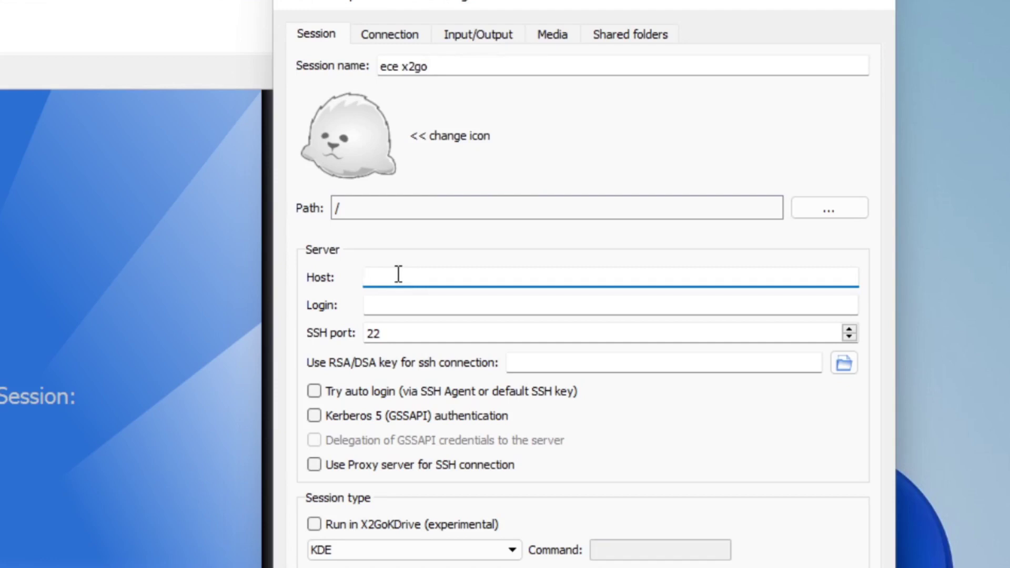
{"action": "type", "text": "ece-x2go.cc.lehigh"}
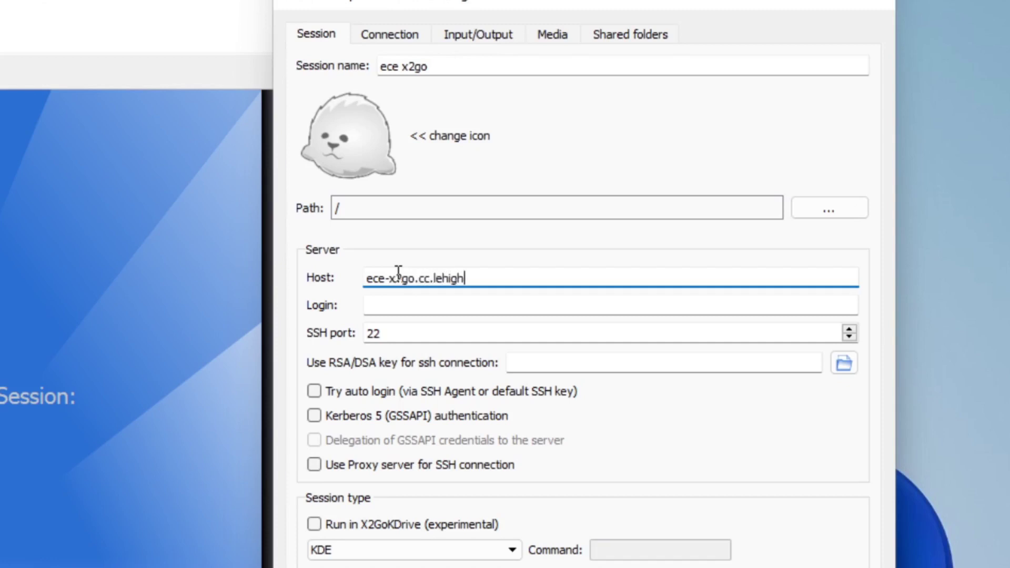
{"action": "type", "text": ".edu"}
{"action": "left_click", "coordinate": [374, 306]}
{"action": "type", "text": "ecedemo"}
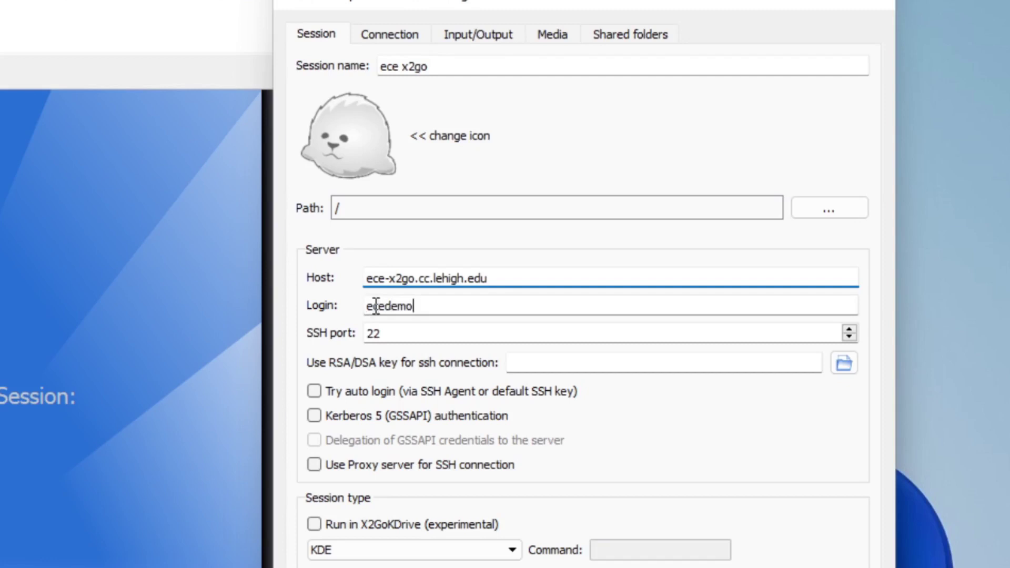
{"action": "type", "text": "1"}
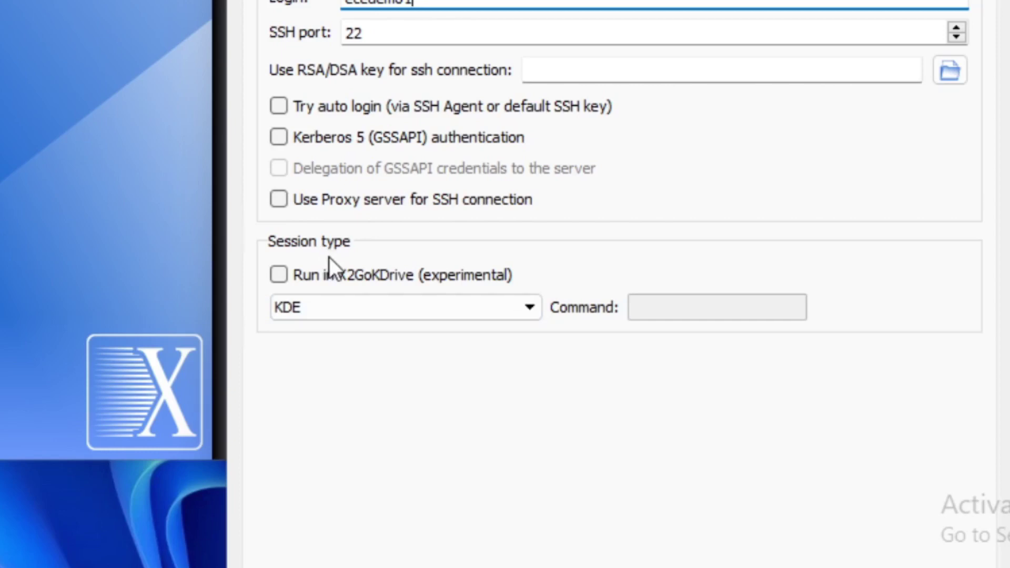
- Set the session type to XFCE and save the ece x2go session with OK
{"action": "left_click", "coordinate": [532, 308]}
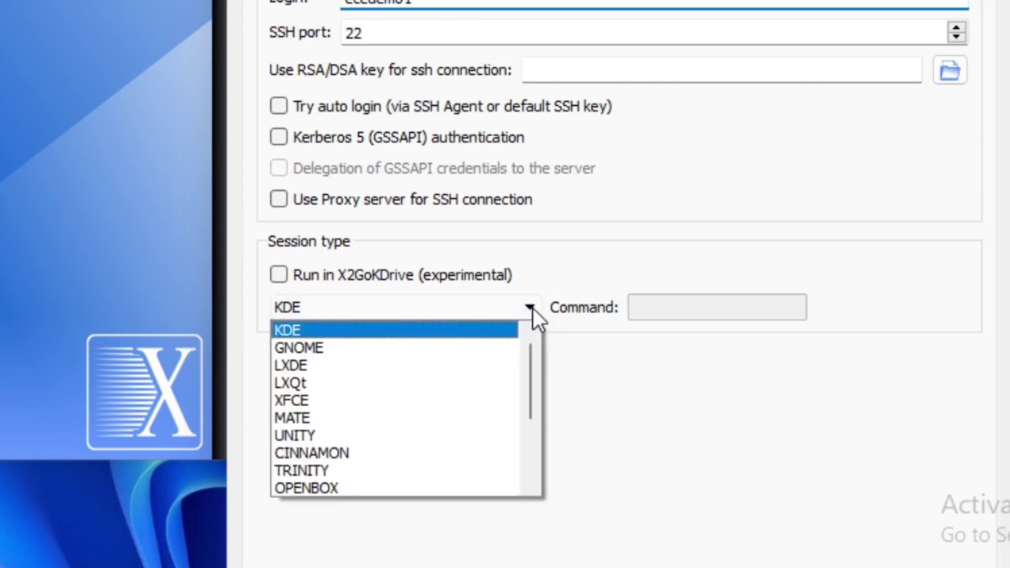
{"action": "left_click", "coordinate": [295, 402]}
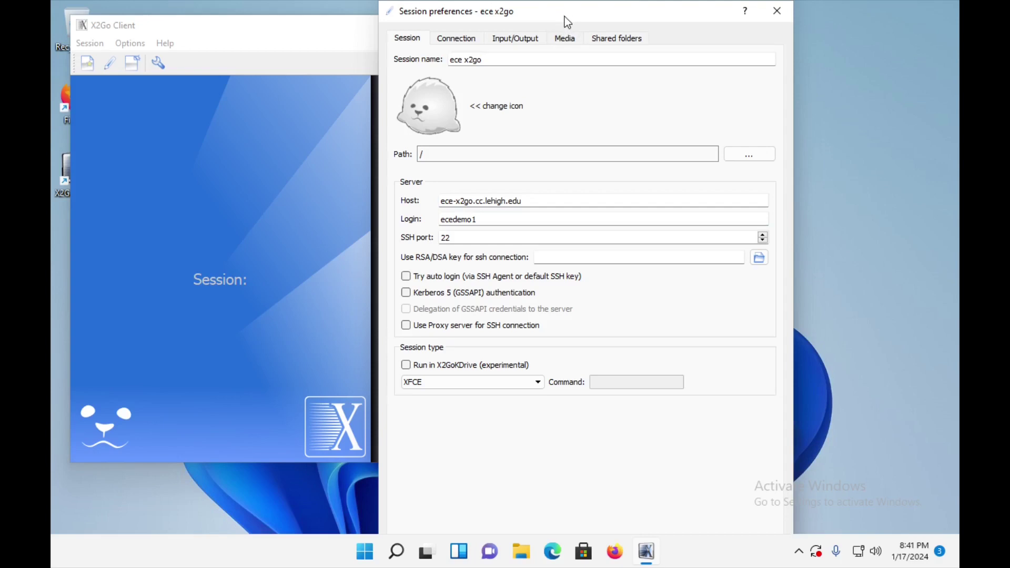
{"action": "left_click_drag", "start_coordinate": [564, 17], "coordinate": [564, 44]}
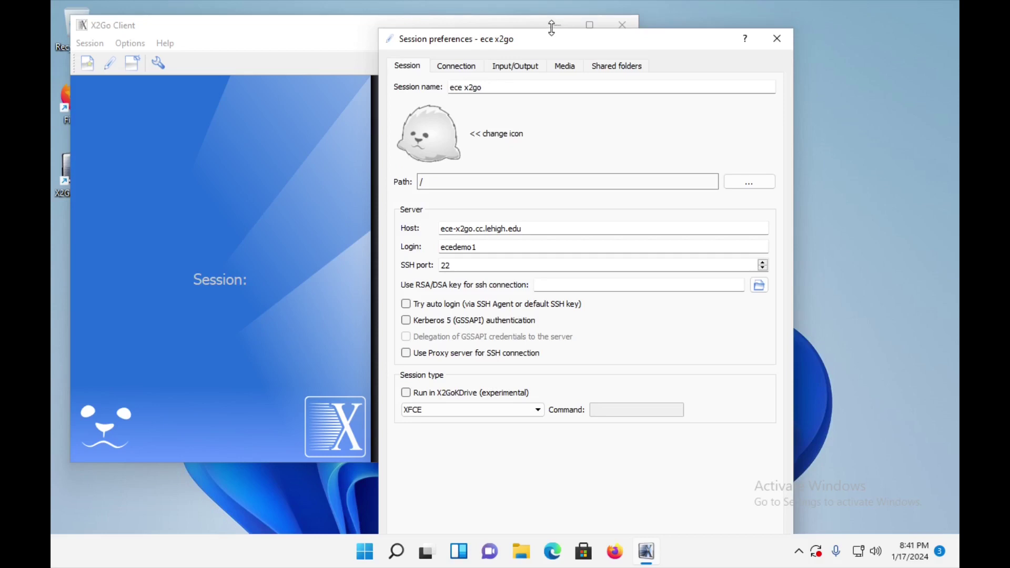
{"action": "mouse_move", "coordinate": [552, 29]}
{"action": "left_mouse_down"}
{"action": "mouse_move", "coordinate": [541, 96]}
{"action": "mouse_move", "coordinate": [541, 37]}
{"action": "left_mouse_up"}
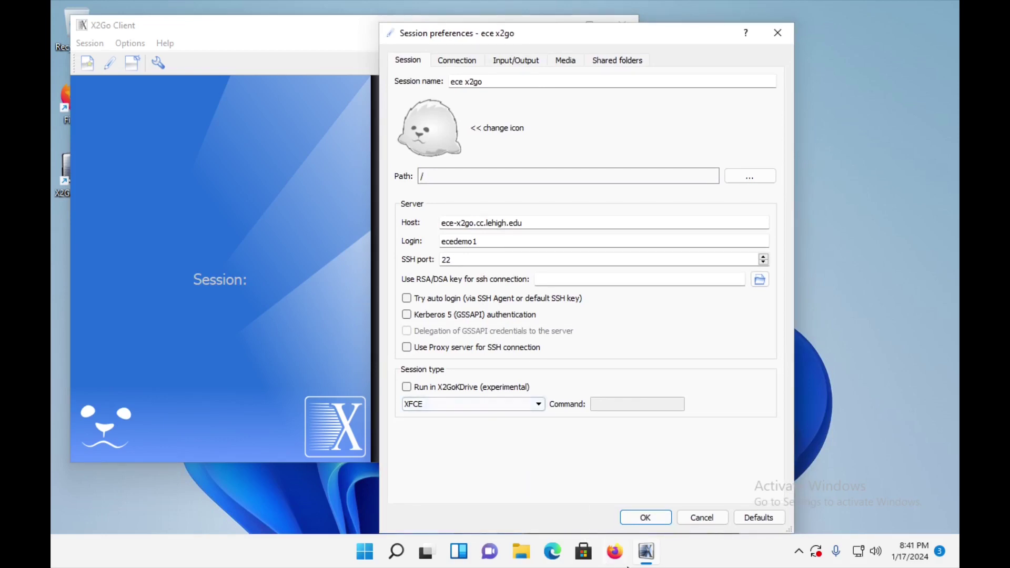
{"action": "left_click", "coordinate": [646, 517]}
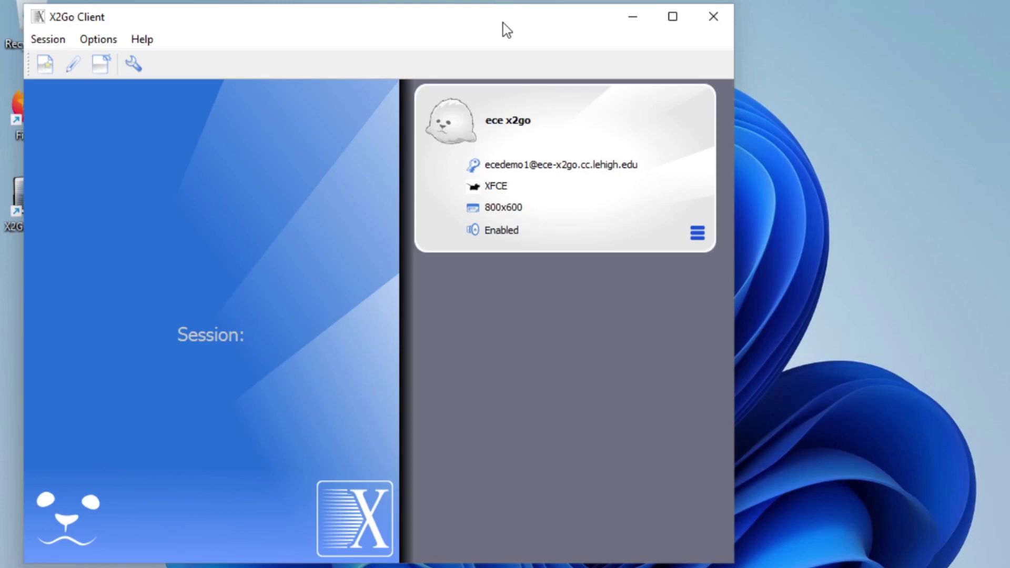
{"action": "left_click", "coordinate": [506, 127]}
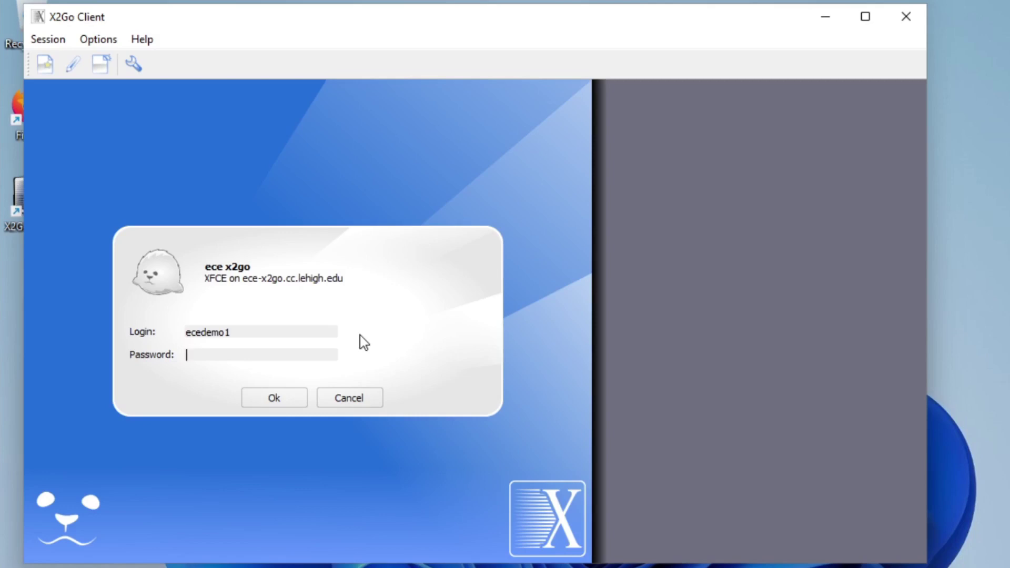
- Enter the account password and submit the ece x2go login
{"action": "type", "text": "••••••••••••"}
{"action": "key", "text": "Return"}
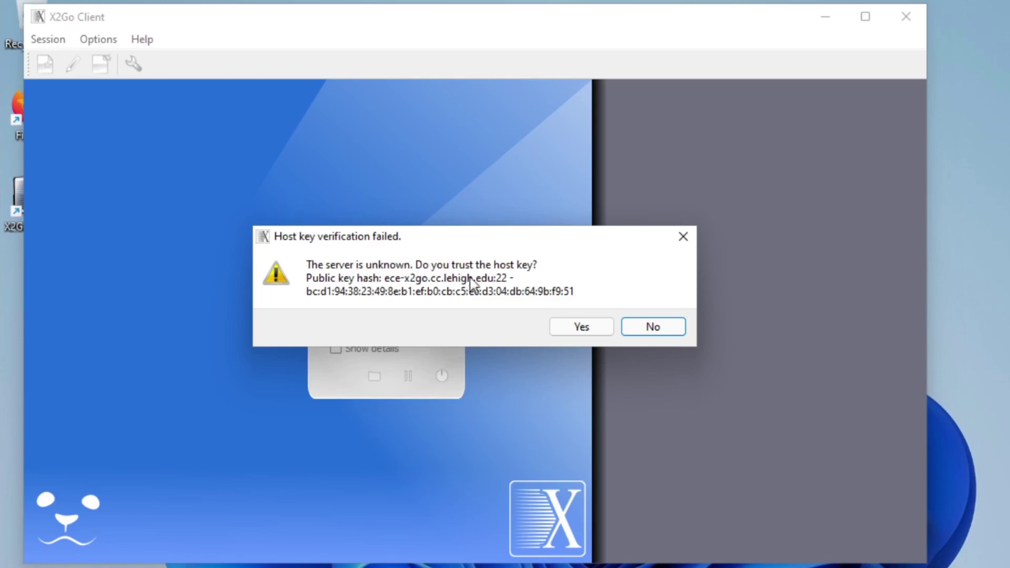
- Trust the unknown host key for ece-x2go.cc.lehigh.edu:22
{"action": "left_click", "coordinate": [579, 327]}
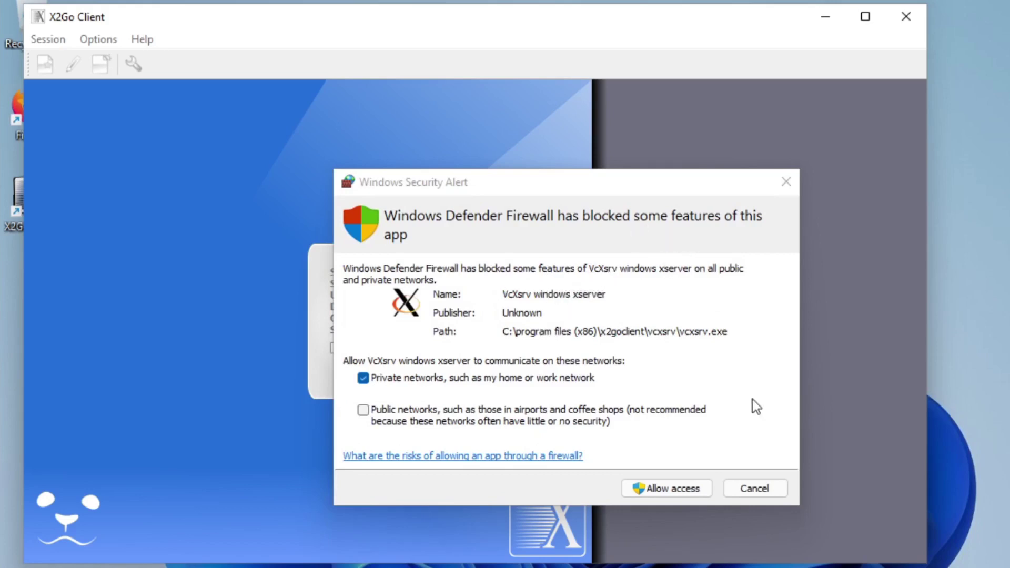
- Answer the Windows firewall alert for the X server so the XFCE session reaches running
{"action": "left_click", "coordinate": [755, 488]}
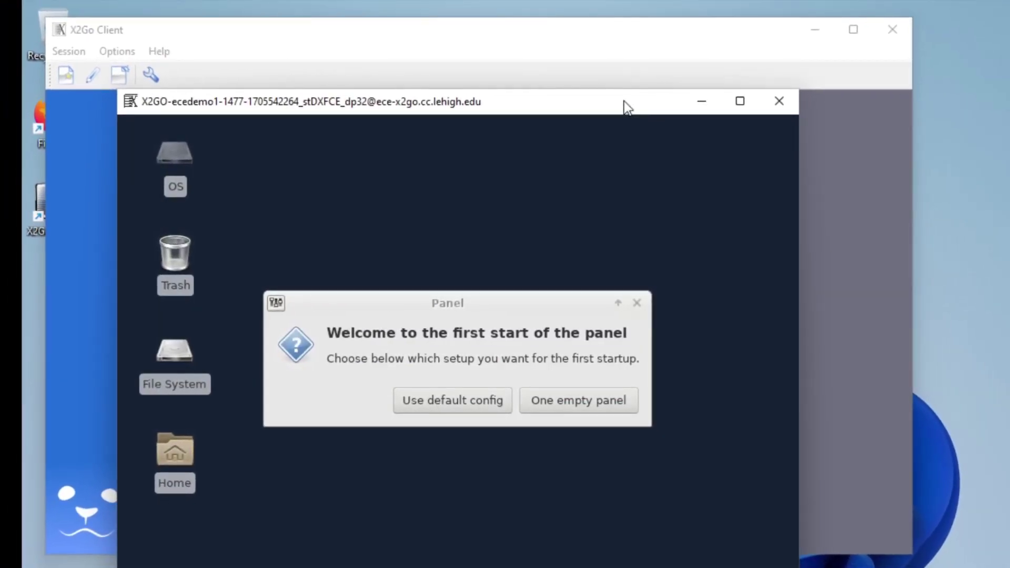
- Move the remote desktop window up-left and load the default XFCE panel configuration
{"action": "left_click_drag", "start_coordinate": [612, 106], "coordinate": [540, 42]}
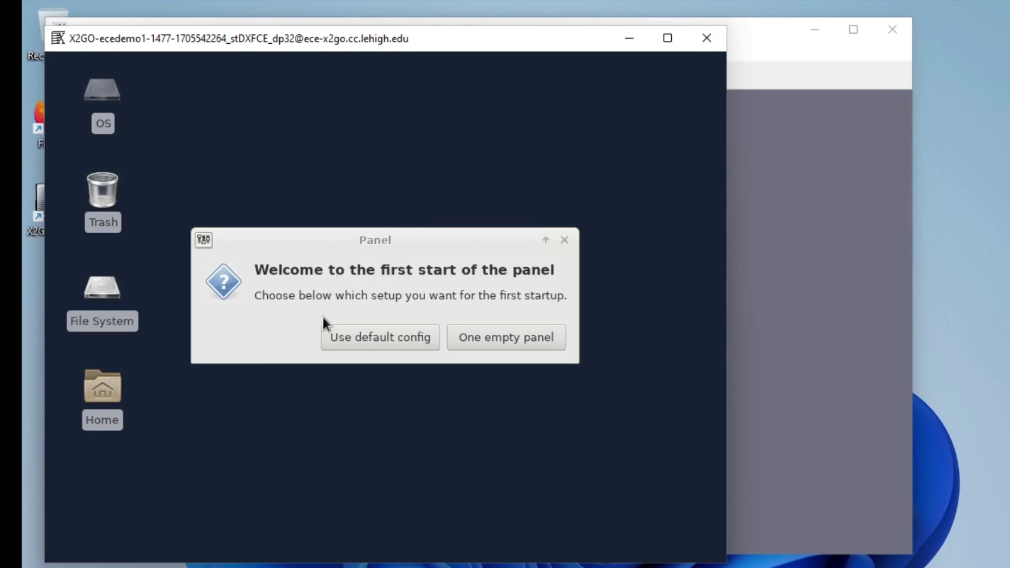
{"action": "left_click", "coordinate": [383, 337]}
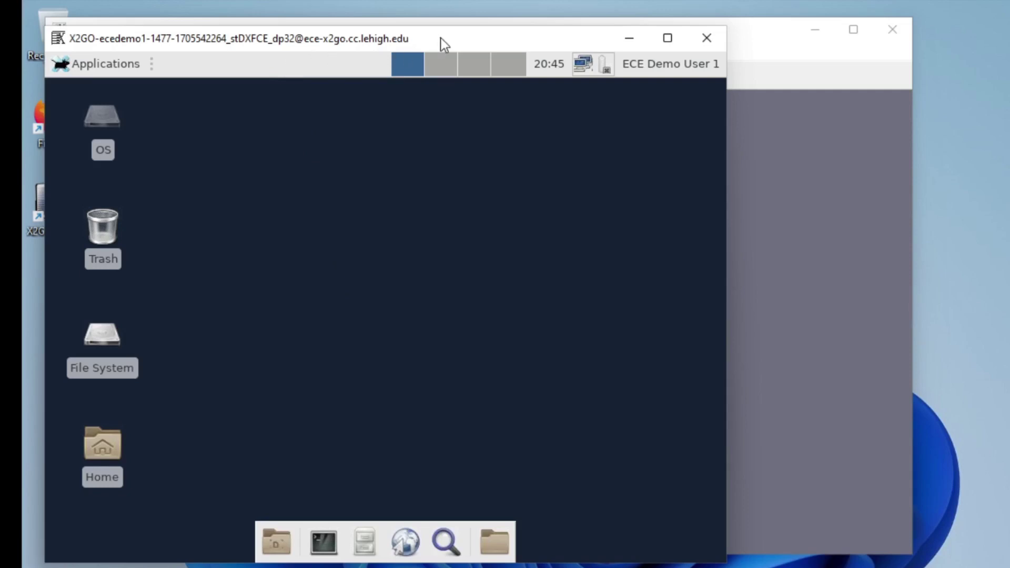
- Enlarge the remote XFCE window toward the bottom-right, then maximize it to full screen
{"action": "left_click_drag", "start_coordinate": [440, 37], "coordinate": [435, 38]}
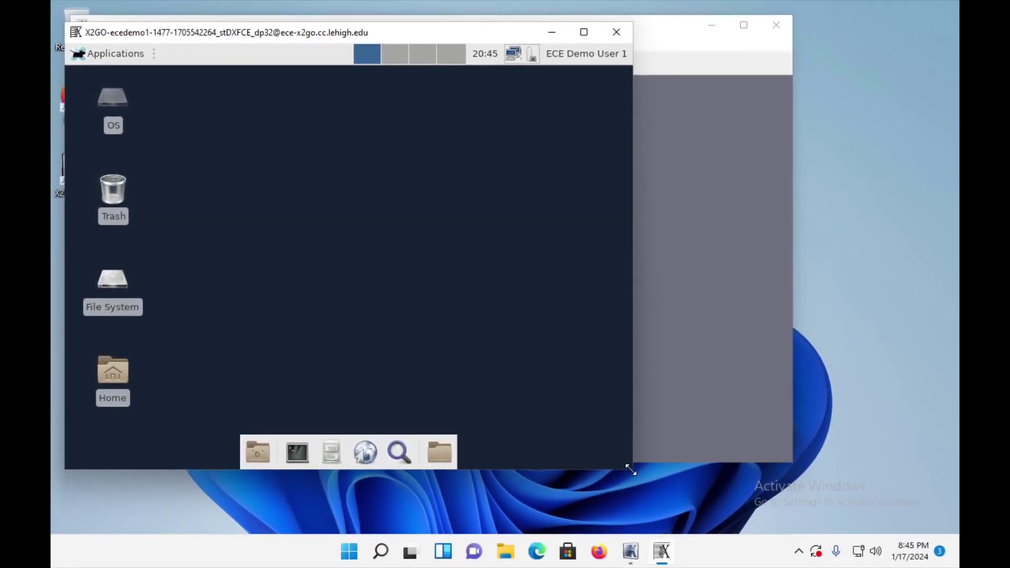
{"action": "left_click_drag", "start_coordinate": [630, 469], "coordinate": [935, 517]}
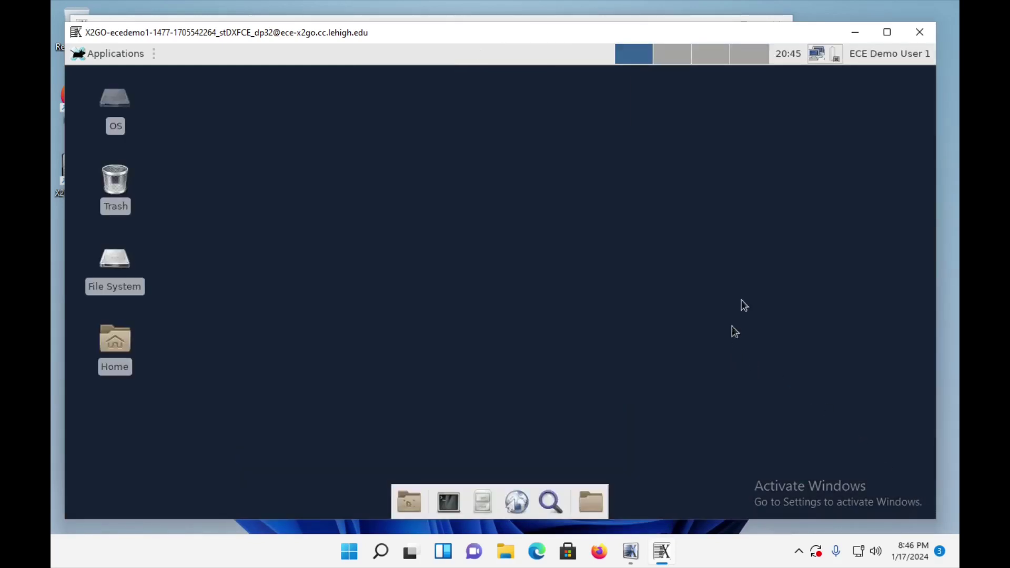
{"action": "left_click", "coordinate": [888, 33]}
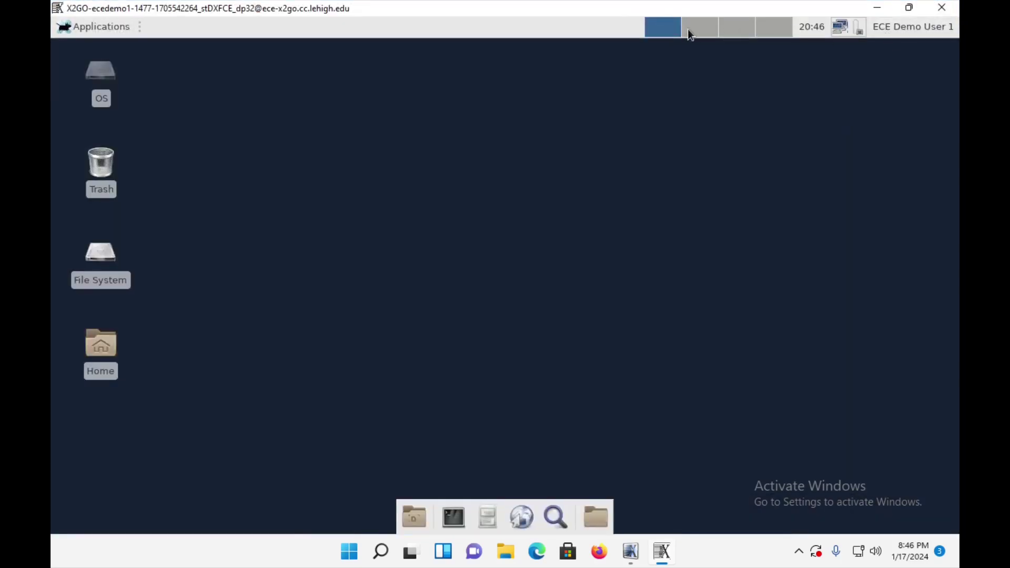
- Restore the maximized remote XFCE desktop to a normal floating window
{"action": "double_click", "coordinate": [616, 13]}
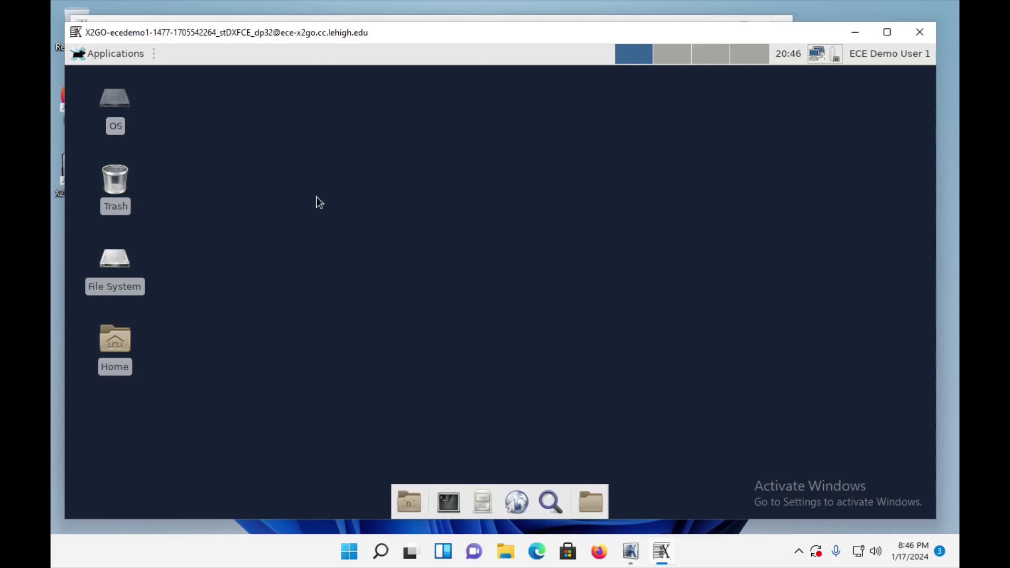
{"action": "right_click", "coordinate": [314, 198]}
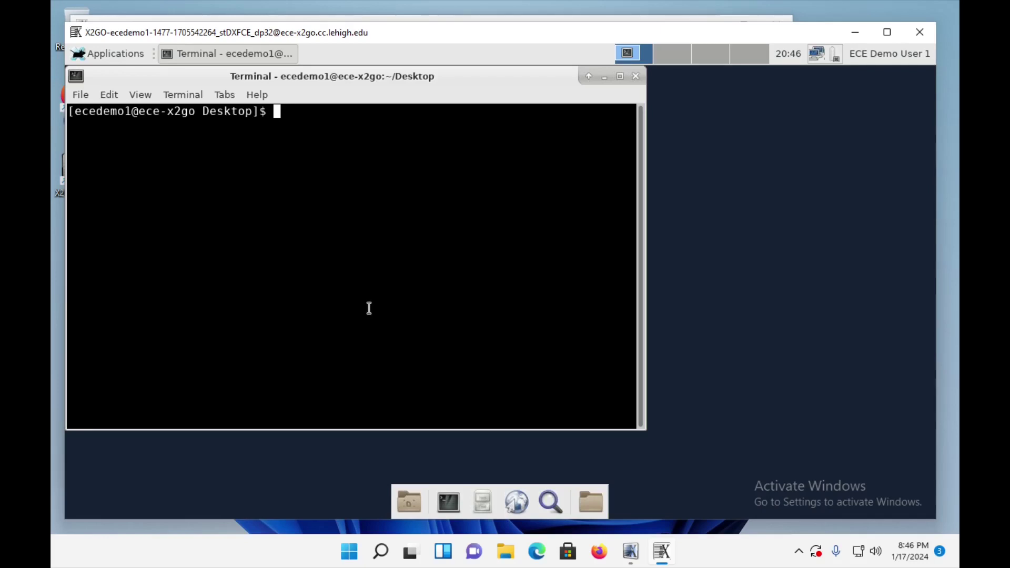
{"action": "type", "text": "g"}
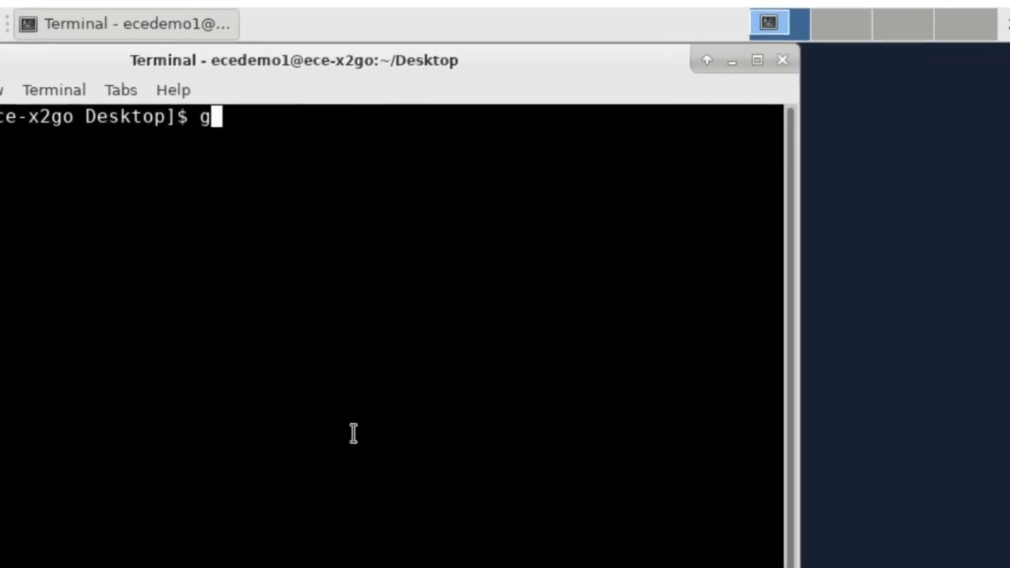
{"action": "type", "text": "edit"}
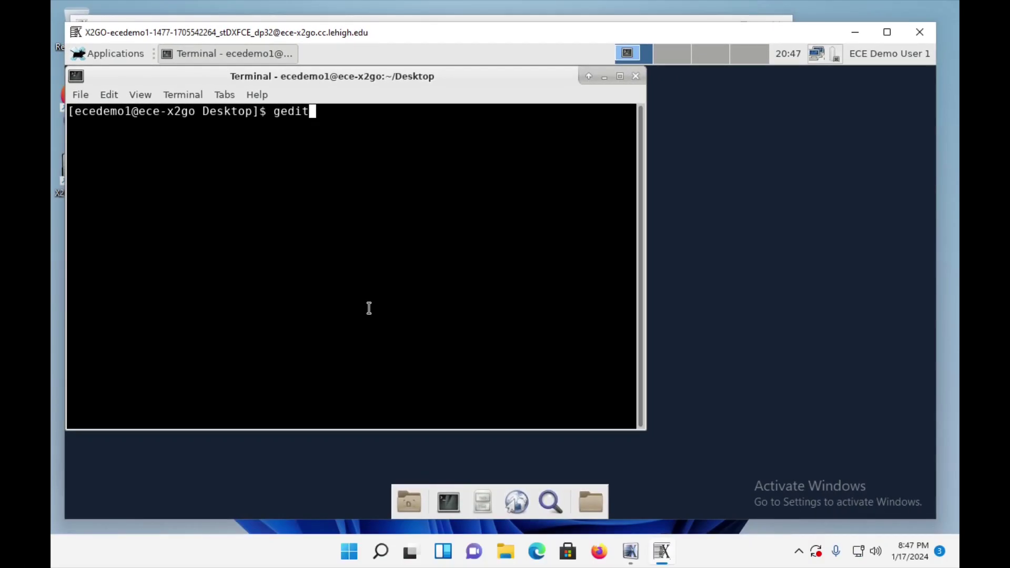
{"action": "key", "text": "Return"}
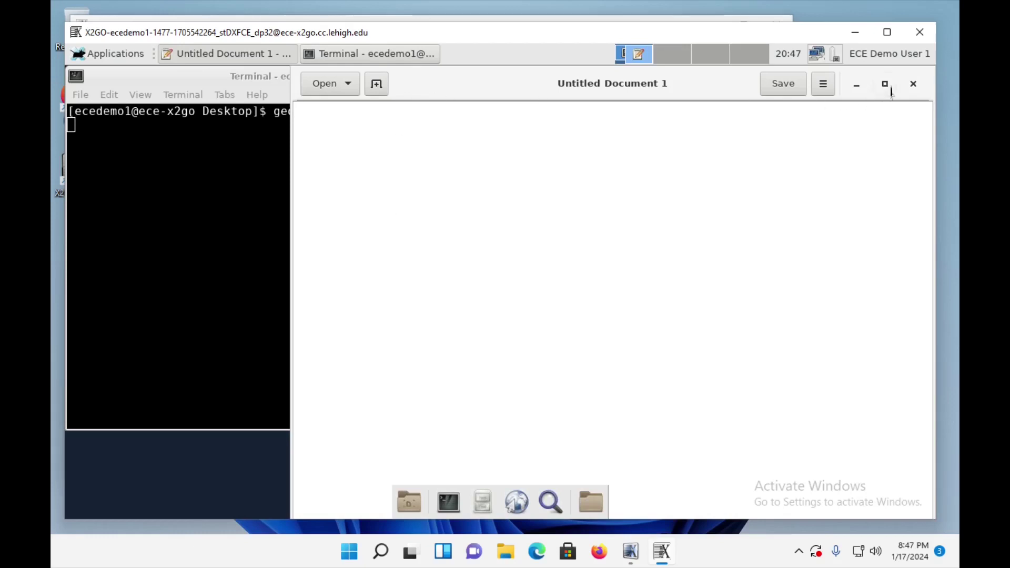
{"action": "left_click", "coordinate": [914, 86]}
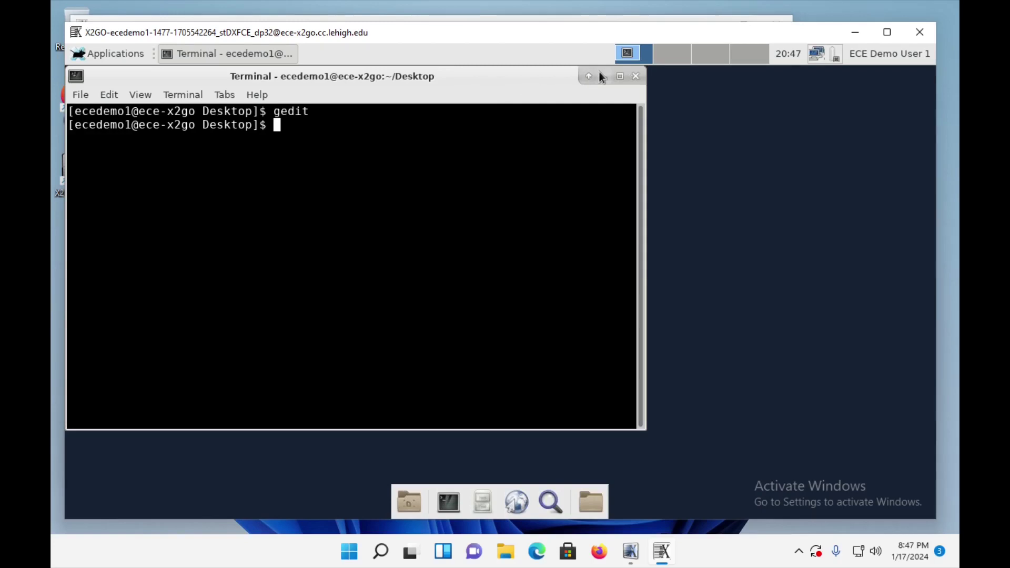
{"action": "left_click", "coordinate": [635, 77]}
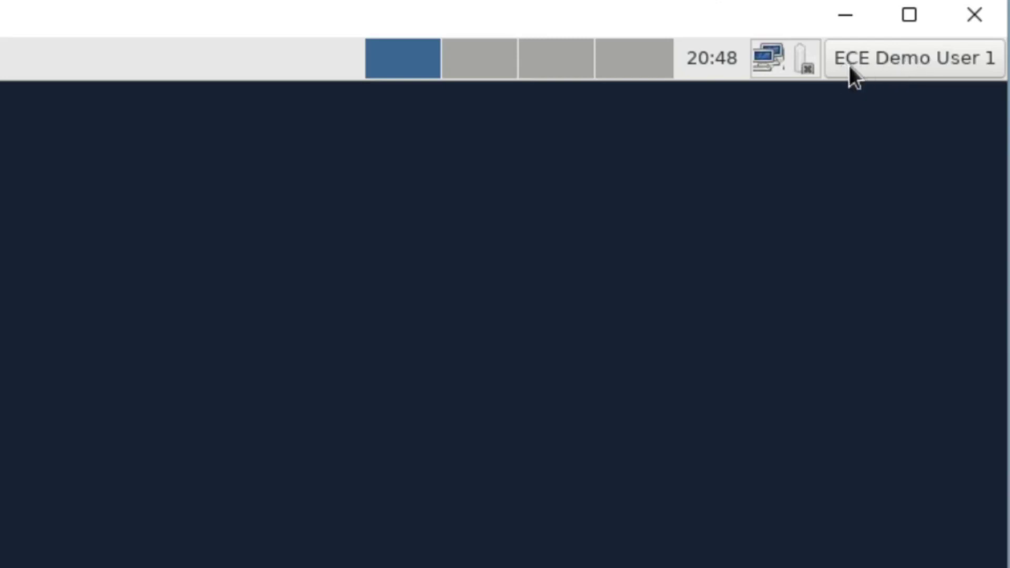
- Open the session user's menu on the remote XFCE panel
{"action": "left_click", "coordinate": [910, 58]}
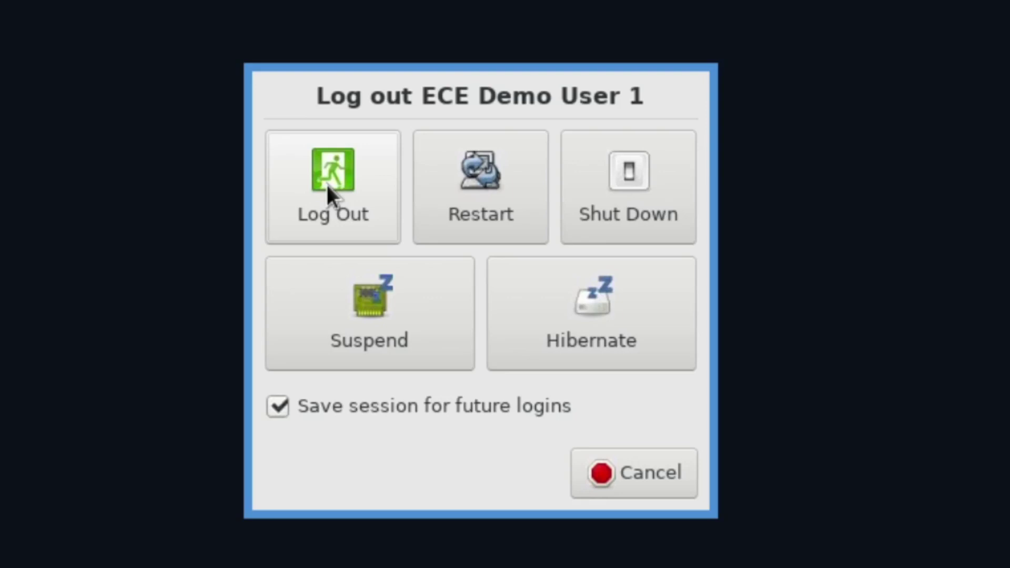
- Choose Log Out from the user menu to end the remote XFCE session
{"action": "left_click", "coordinate": [327, 185]}
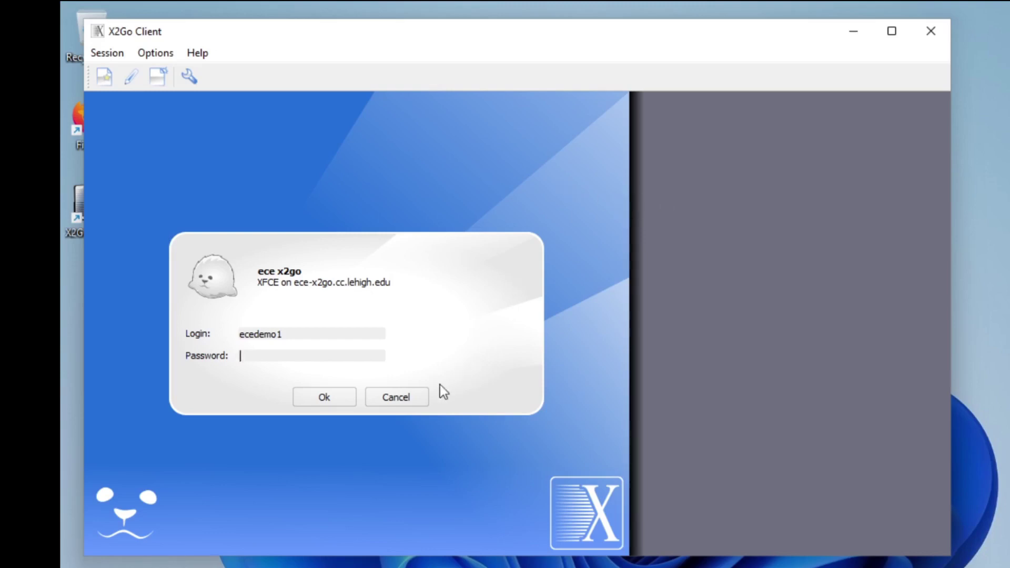
- Cancel the ece x2go password prompt to return to the session list
{"action": "left_click", "coordinate": [405, 400]}
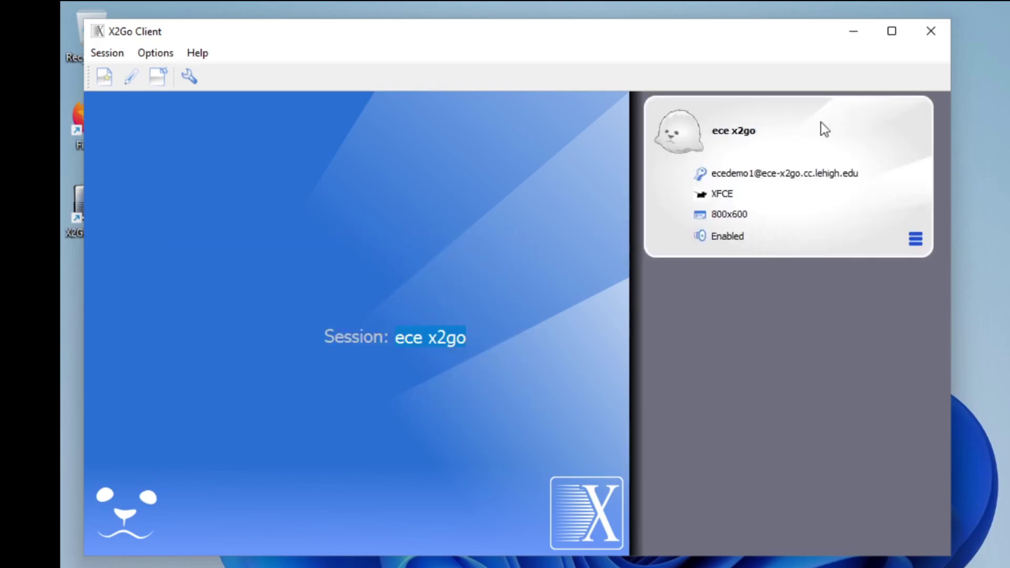